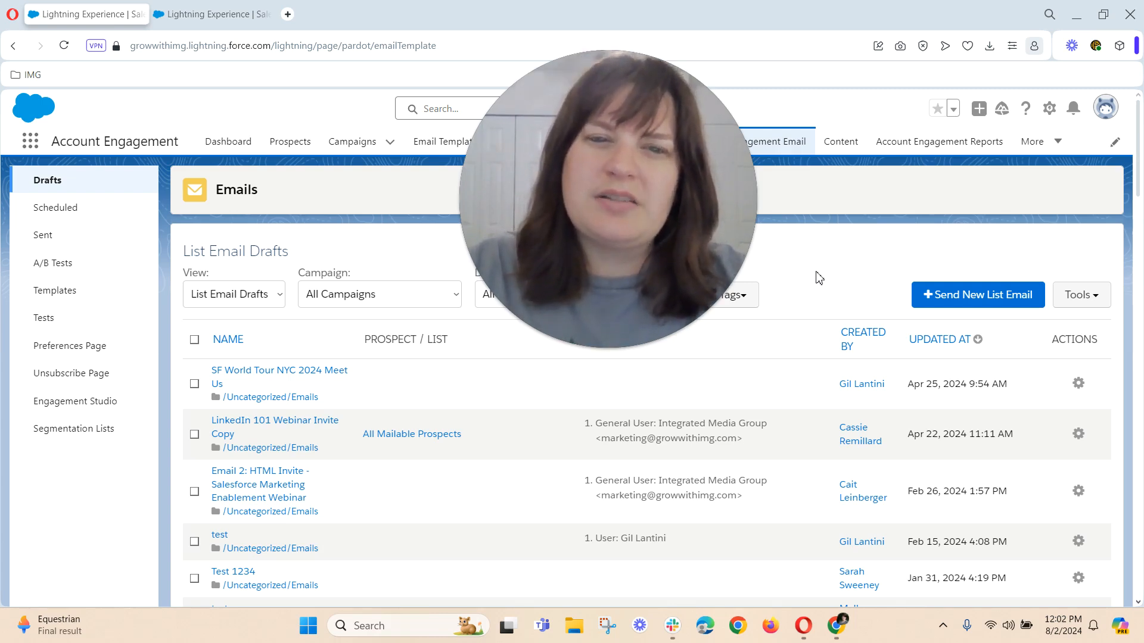
click(586, 347)
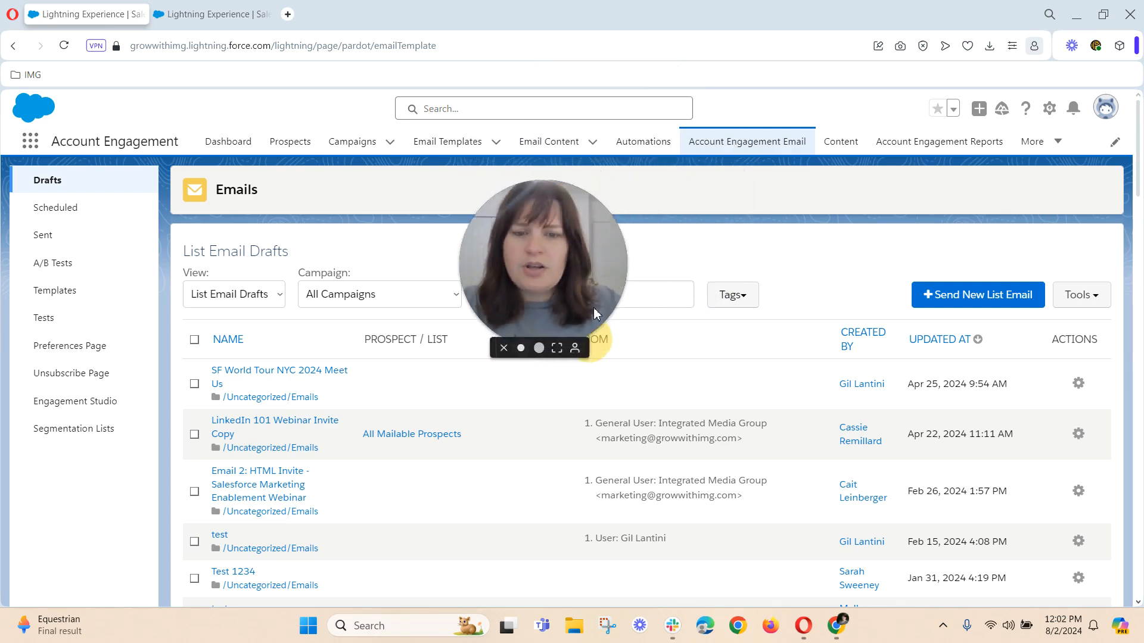
drag(567, 255, 124, 492)
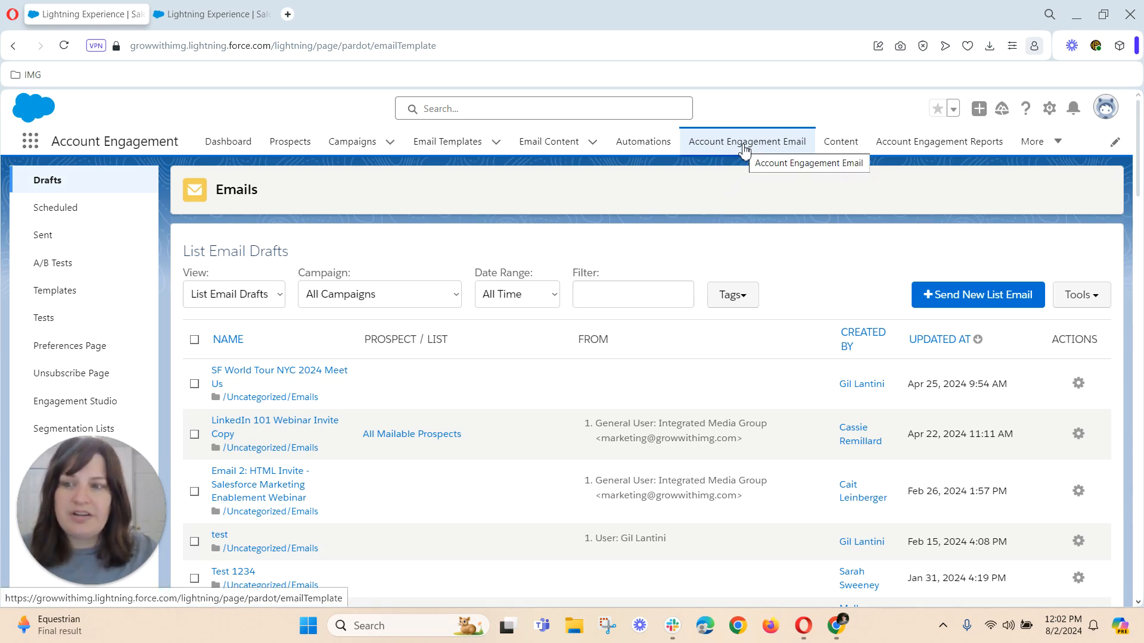
Go to the A/B tests, start a new list email and name it "AB Testing".
click(89, 274)
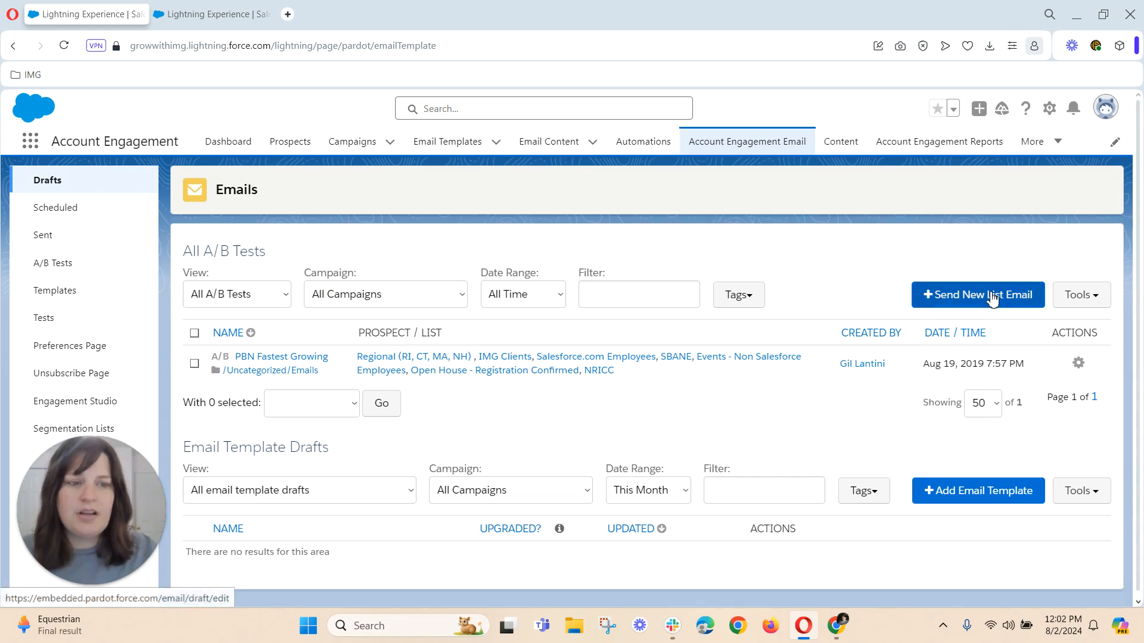
click(992, 298)
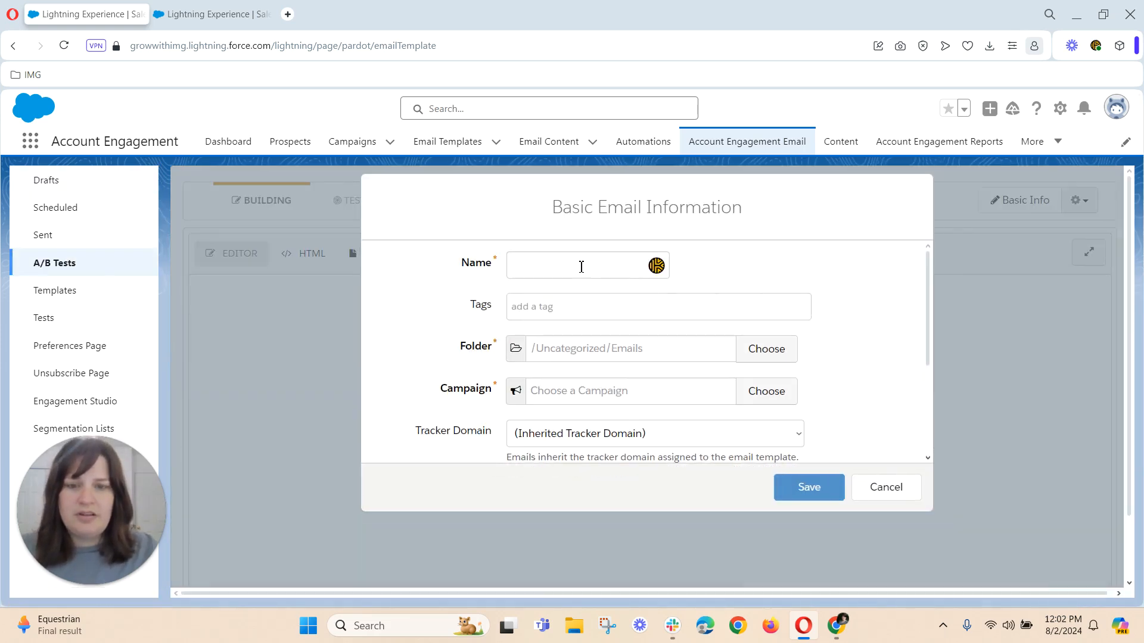
click(579, 266)
text(A)
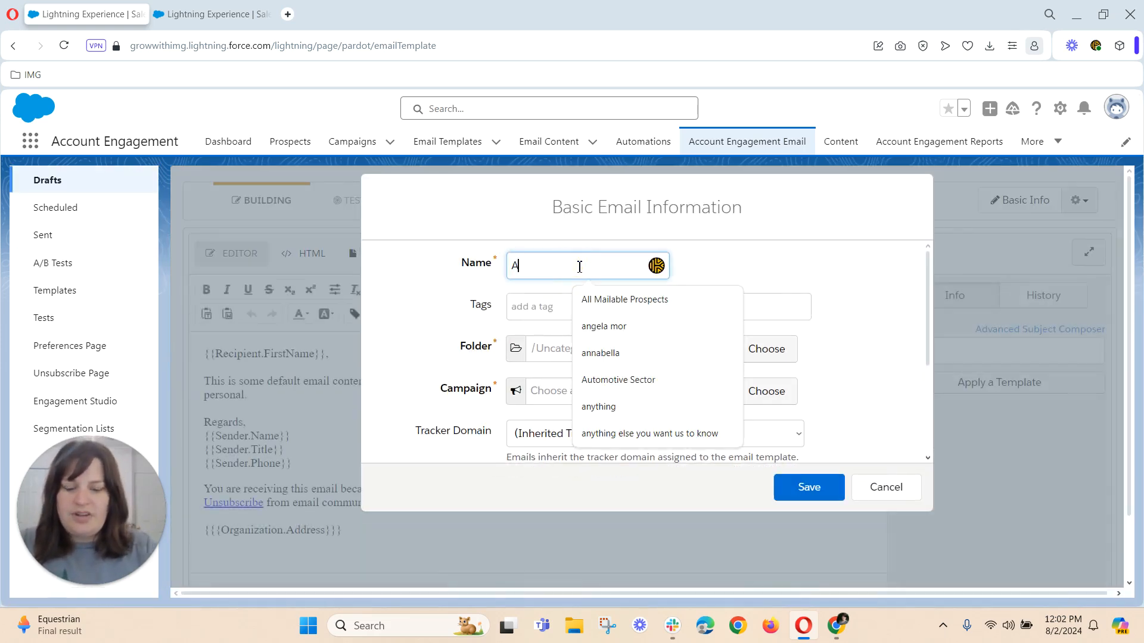
text(B Testing)
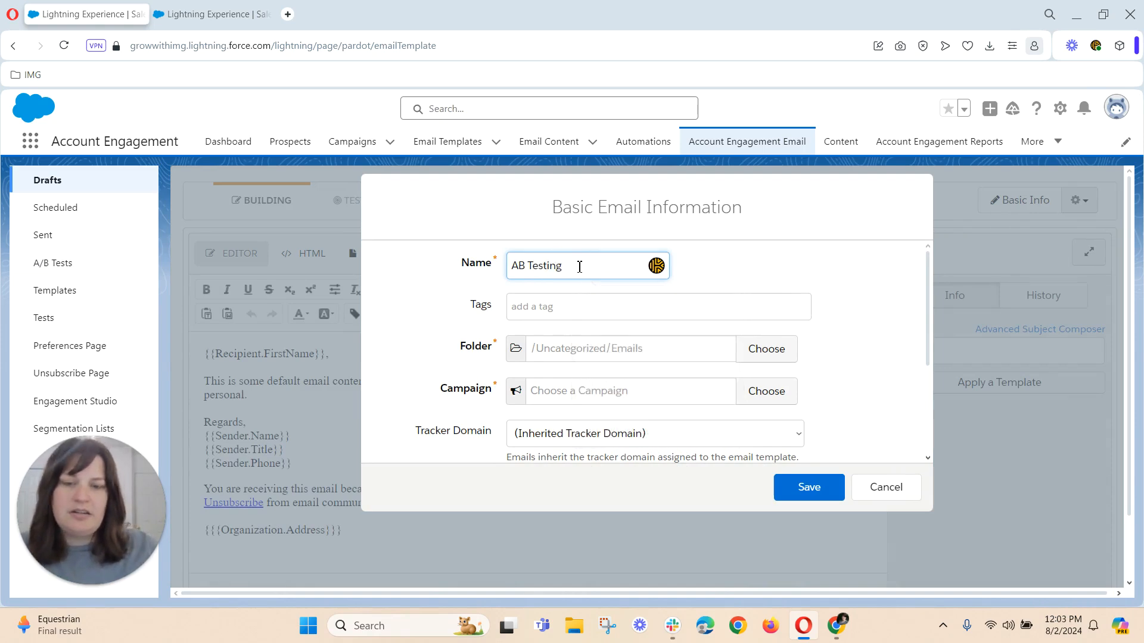
Assign the email to the Pardot Default Campaign.
click(630, 394)
click(572, 321)
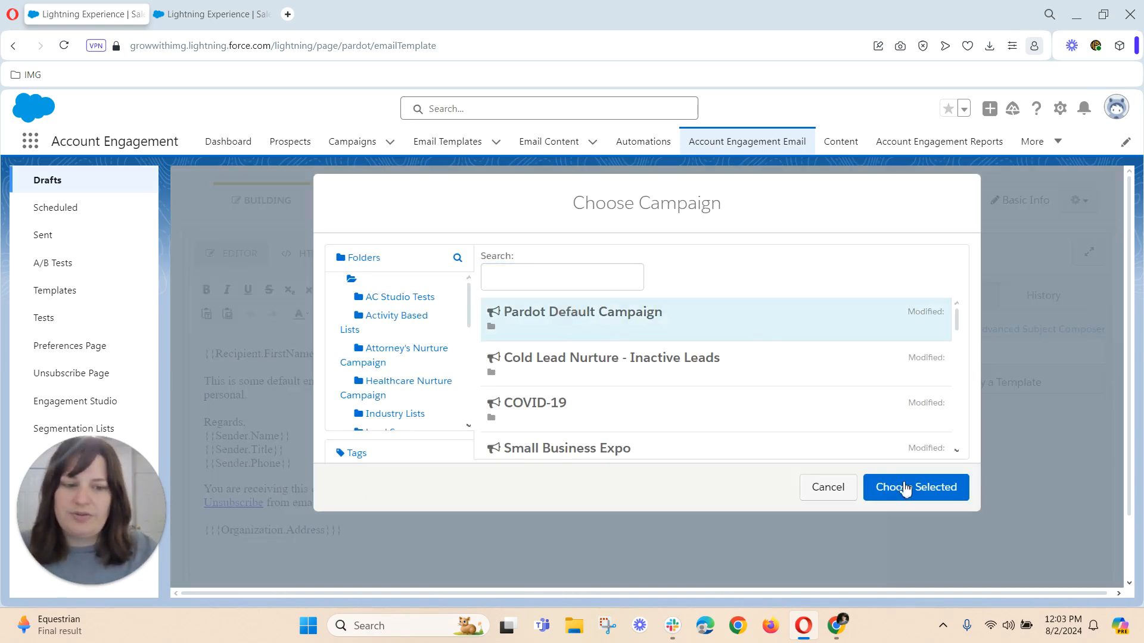
click(899, 480)
Enable A/B testing for the email, save its basic information and skip choosing a template.
scroll(631, 322, down, 3)
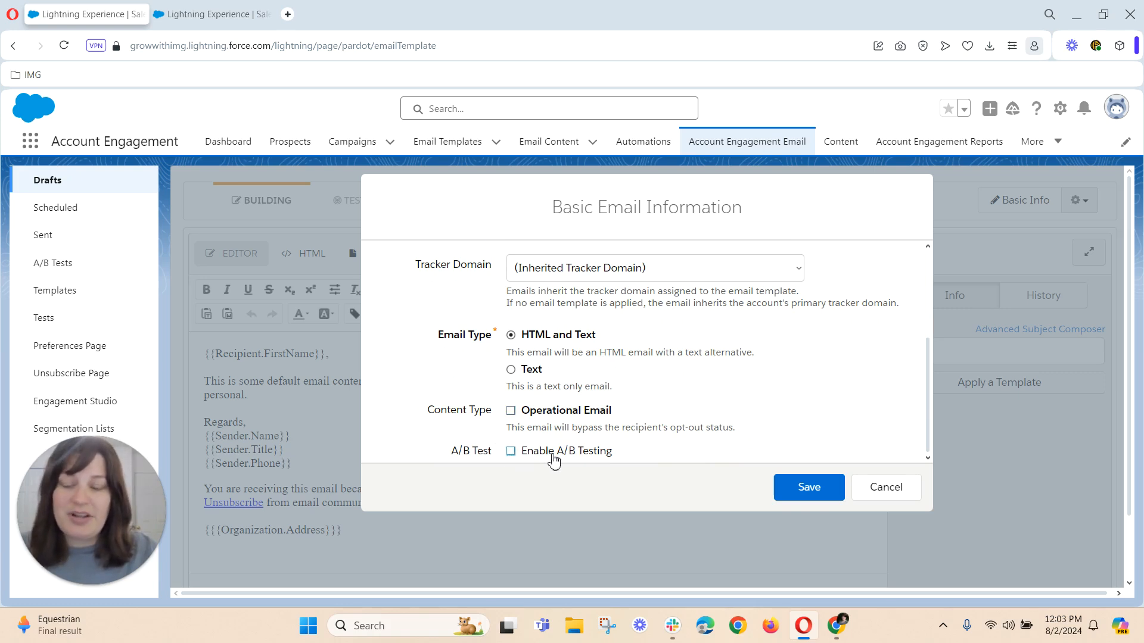
click(529, 456)
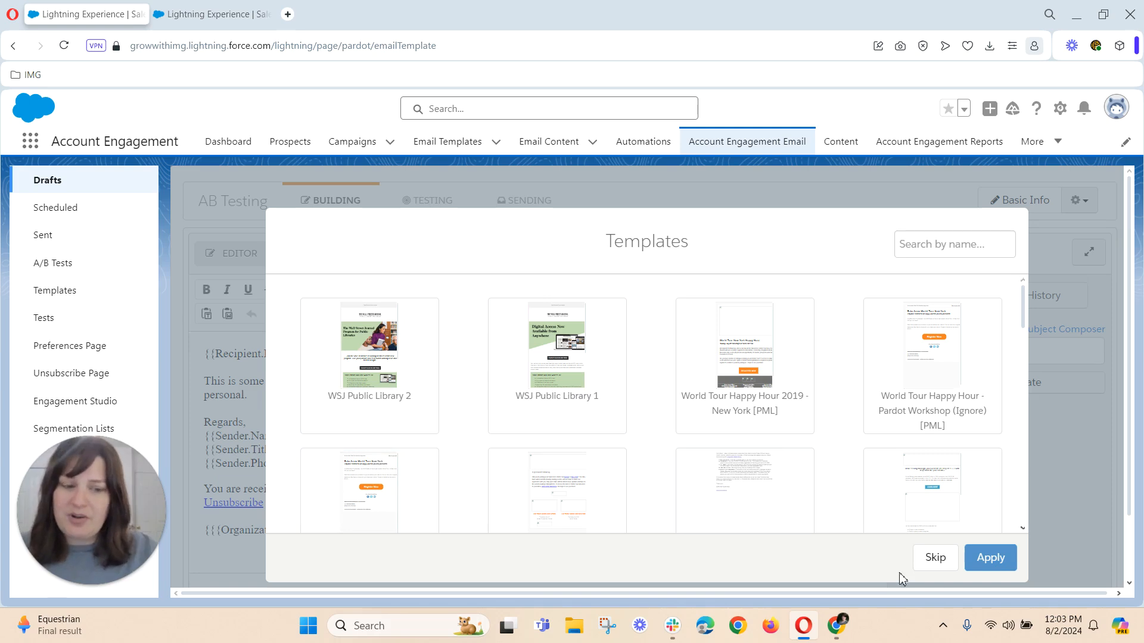
click(935, 557)
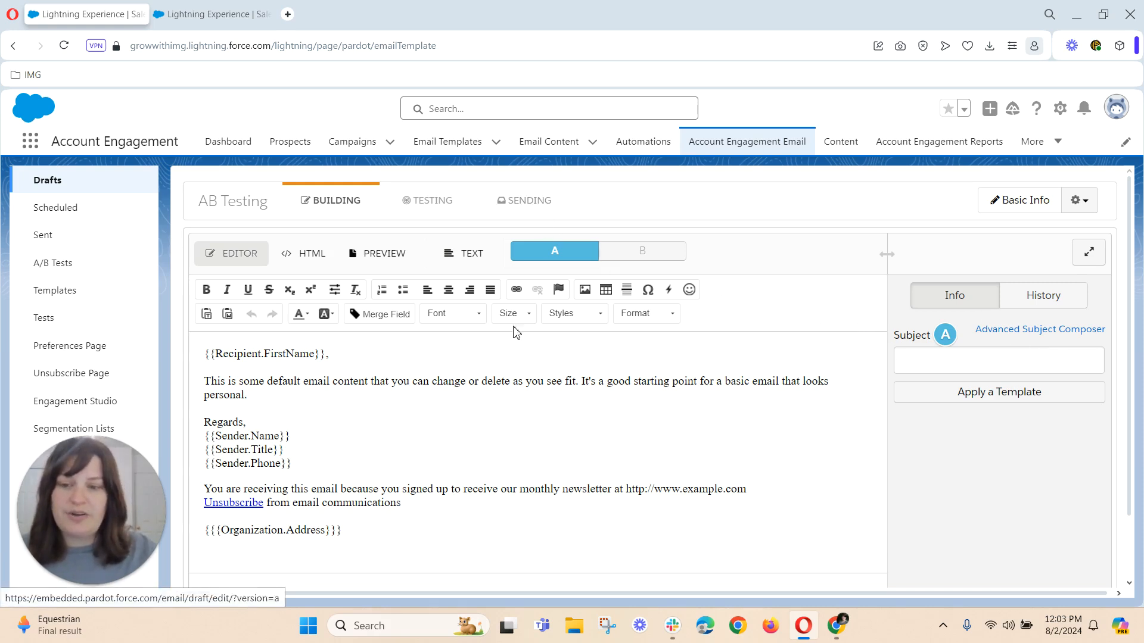
Set all of version A's body text to Arial and add "Hi" before the recipient first-name merge field.
scroll(492, 386, down, 1)
scroll(492, 386, up, 1)
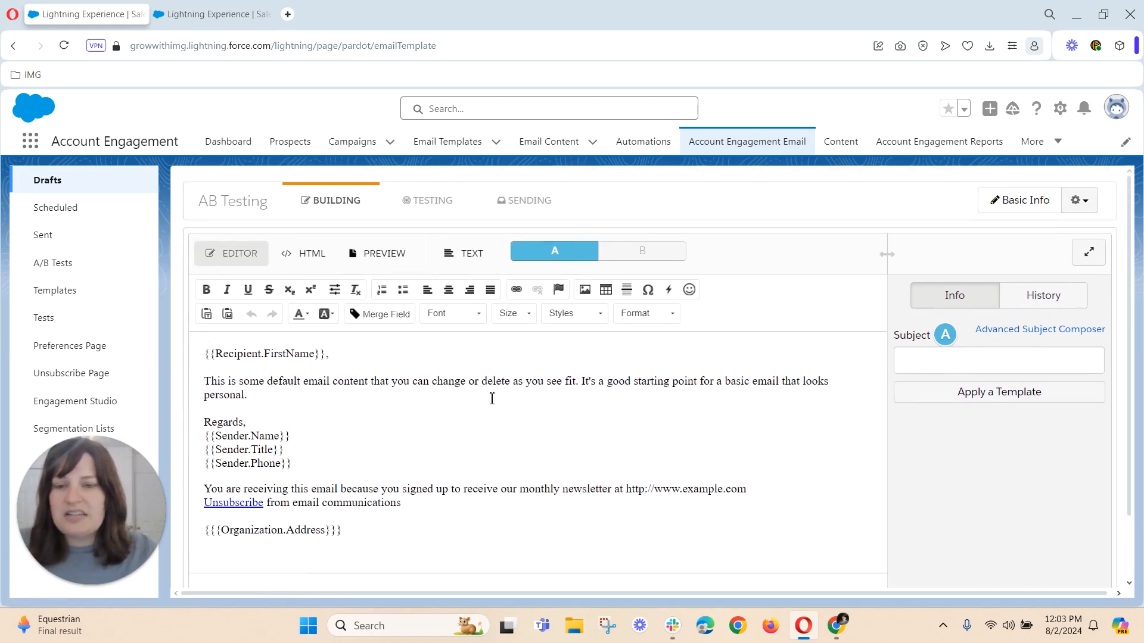
drag(373, 542, 189, 345)
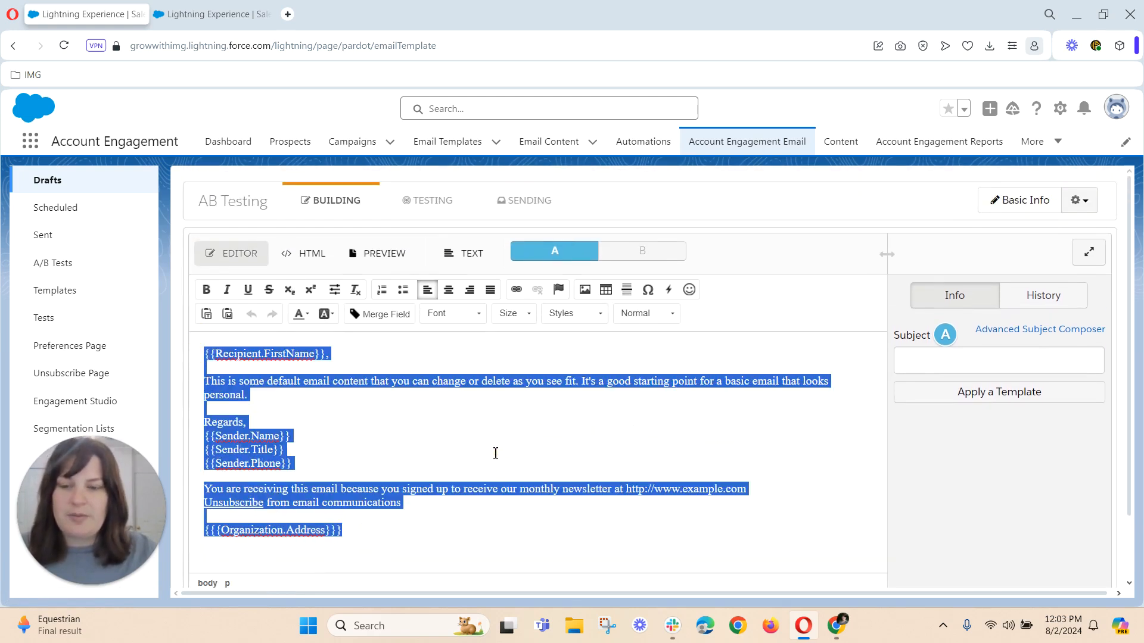
click(440, 314)
click(444, 368)
click(410, 382)
click(358, 354)
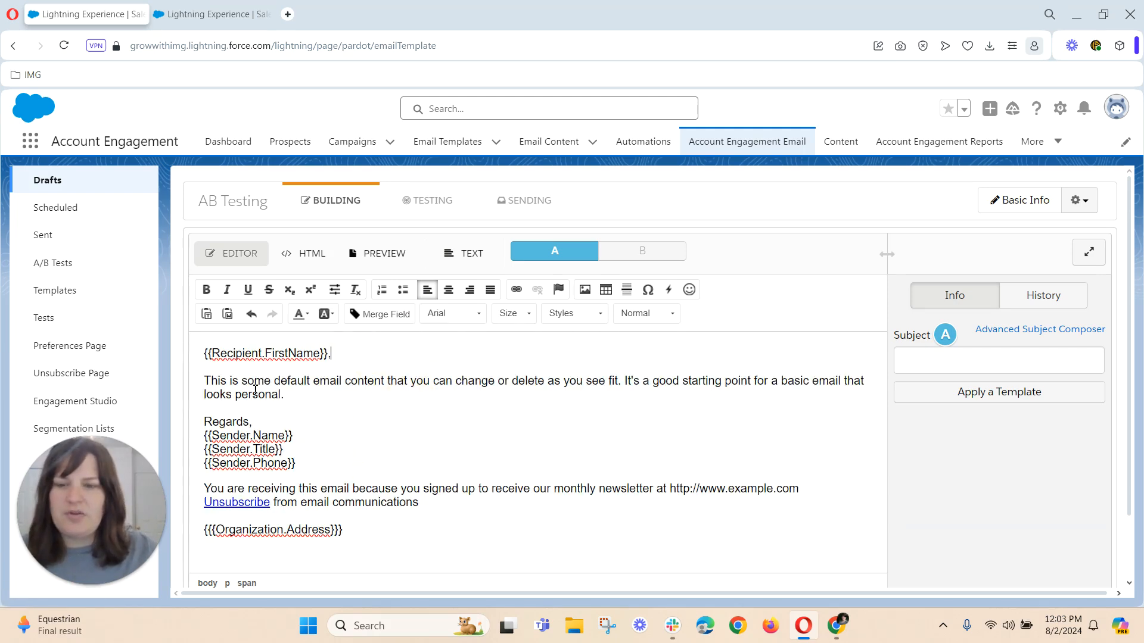
click(205, 356)
text(Hi)
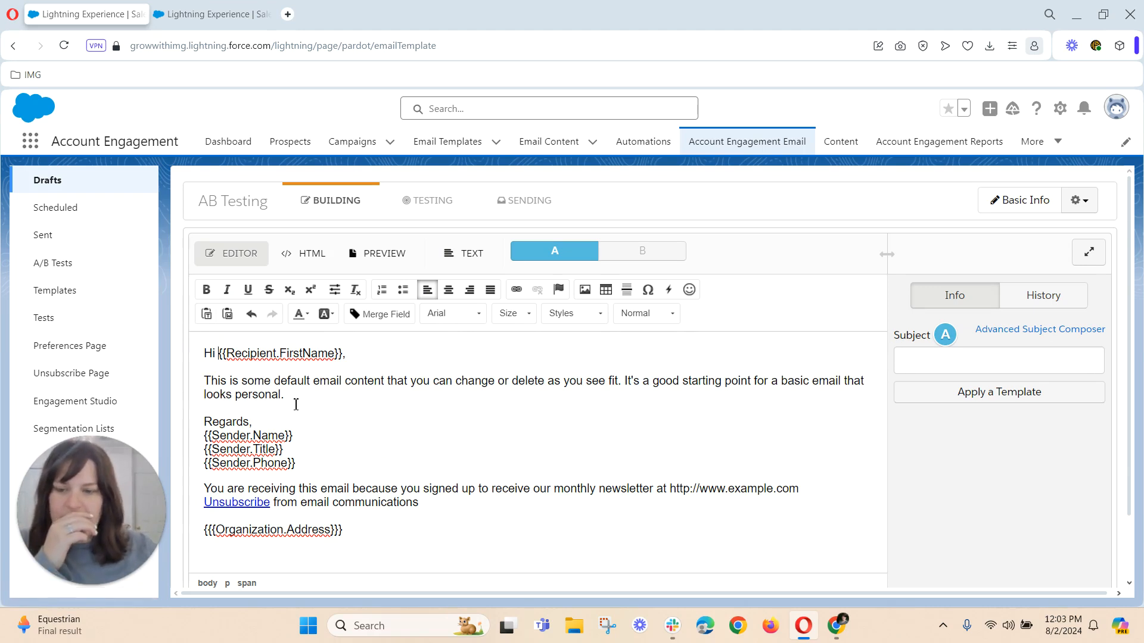
Set the "Unsubscribe from email communications" line in version A to font size 8.
drag(433, 512, 201, 508)
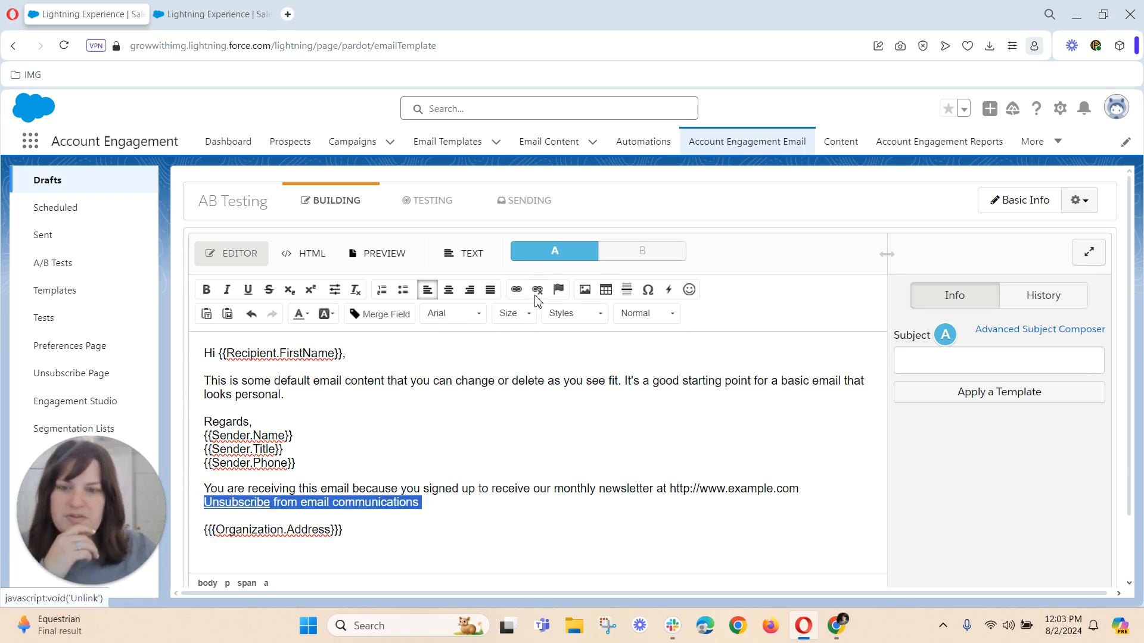
click(511, 313)
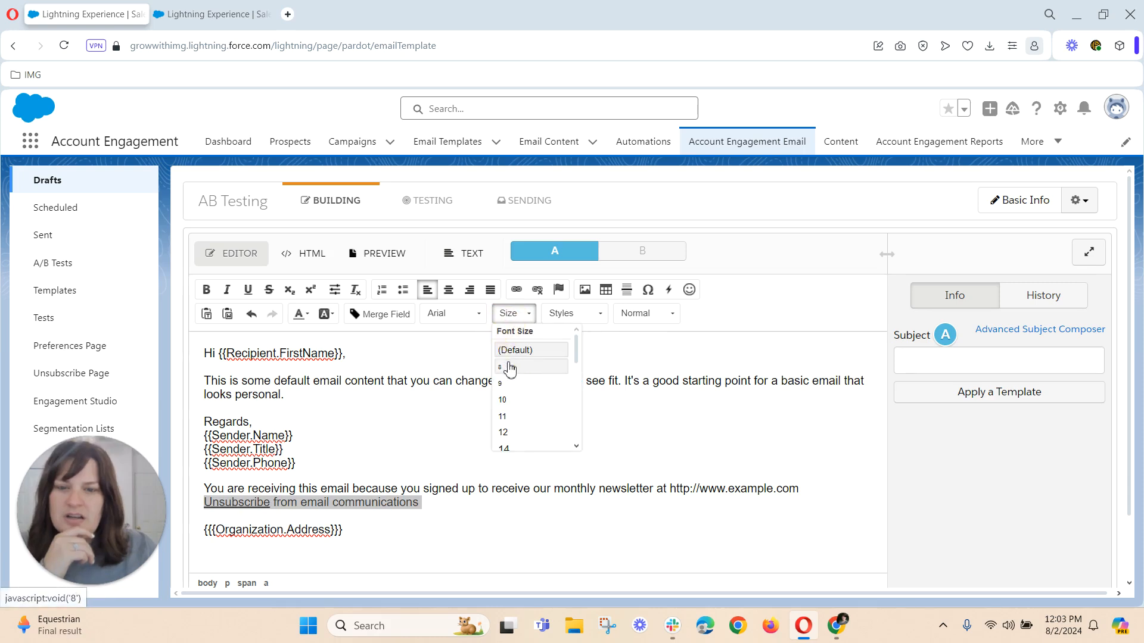
click(507, 371)
click(421, 450)
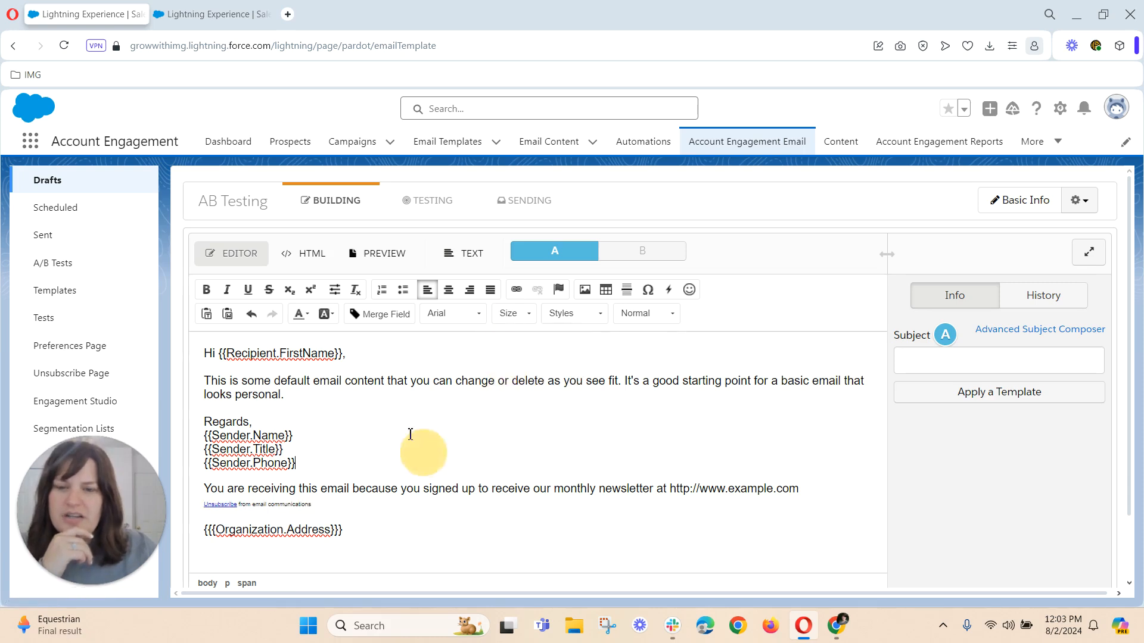
Add blank lines below the sender phone field in version A and insert the image "1 (1).png" there.
click(320, 463)
key(Return)
key(Return)
key(Return)
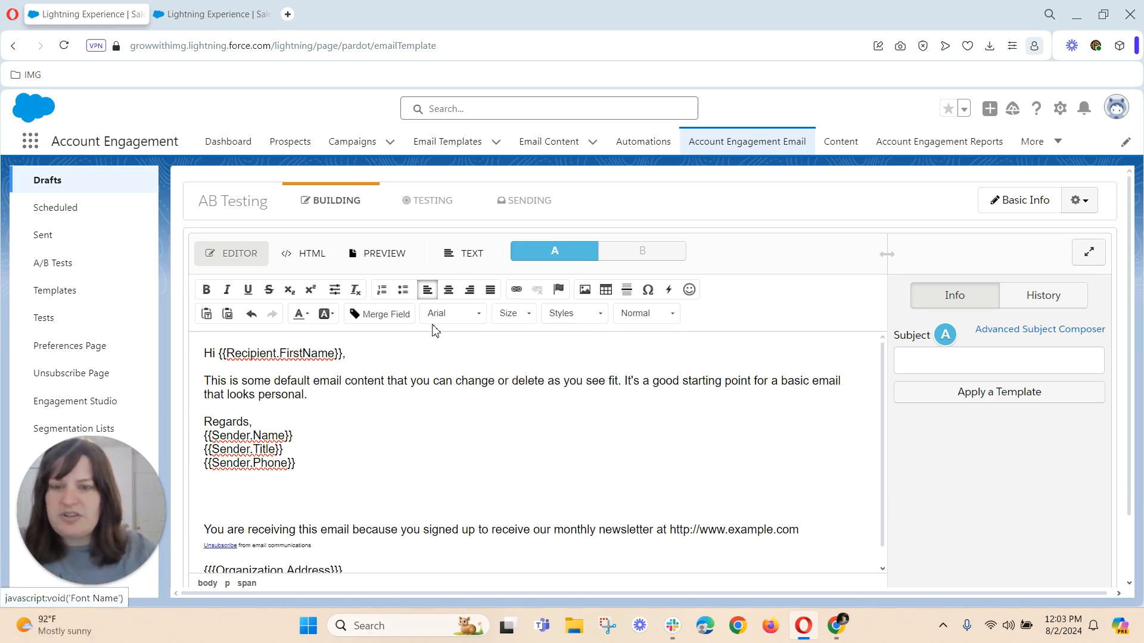
click(585, 289)
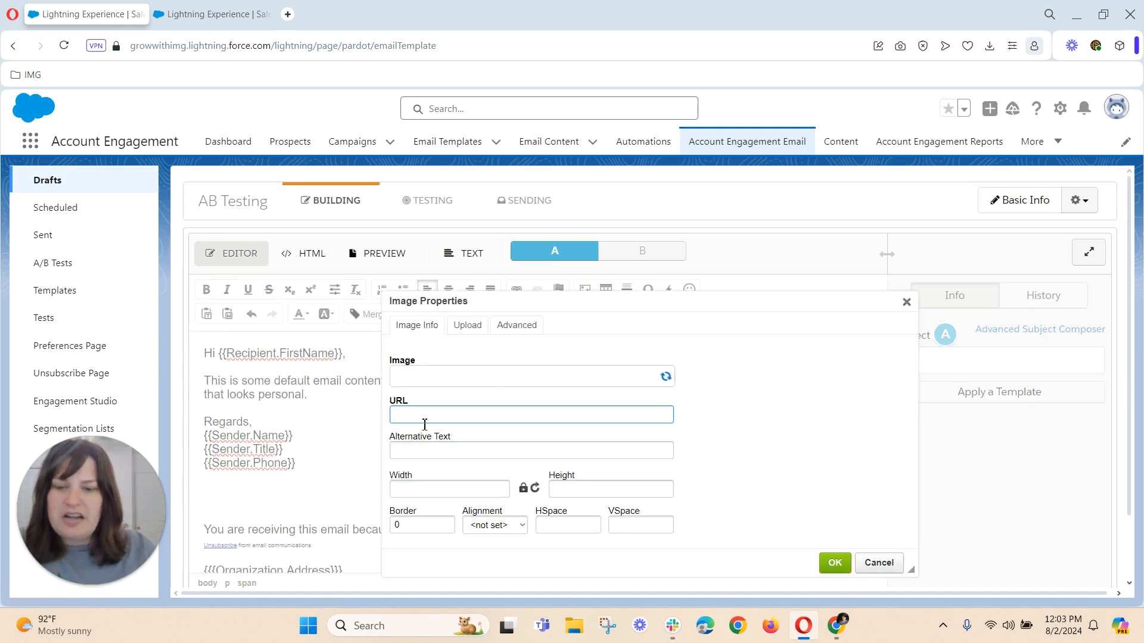
click(423, 382)
click(425, 437)
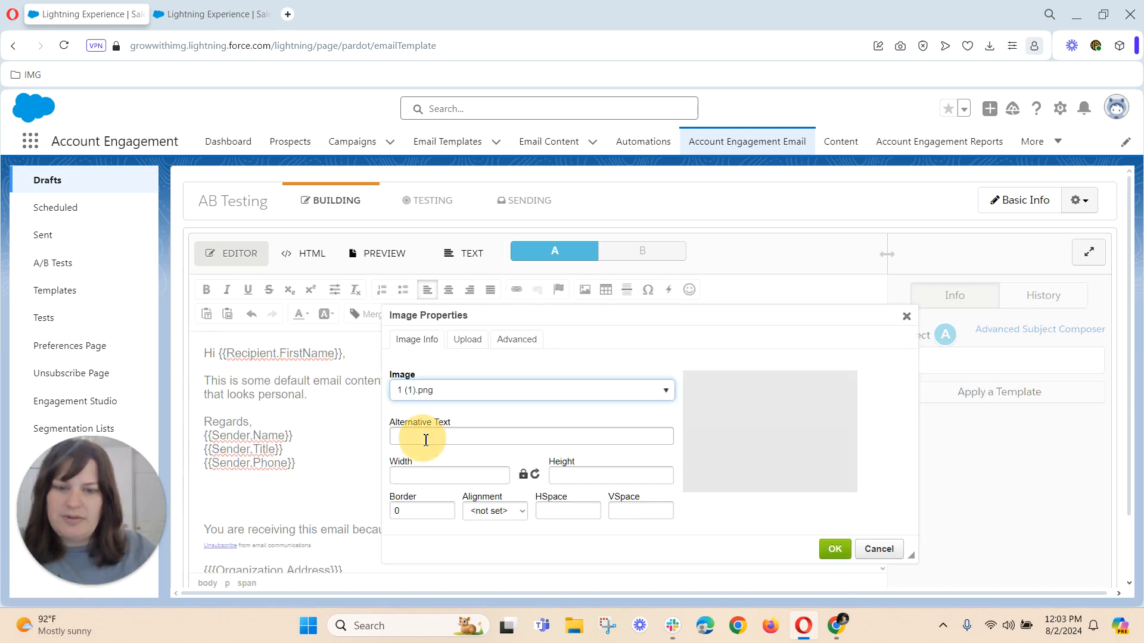
click(834, 549)
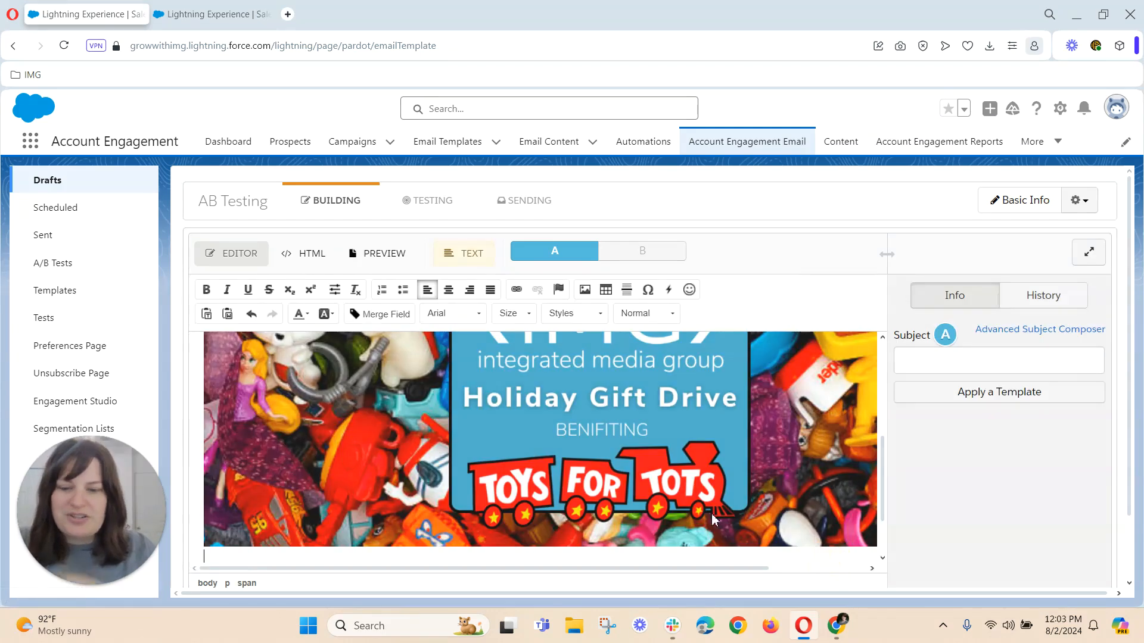
Resize the inserted holiday gift drive image to a width of 500 with its proportions locked.
scroll(661, 491, down, 2)
scroll(659, 484, up, 6)
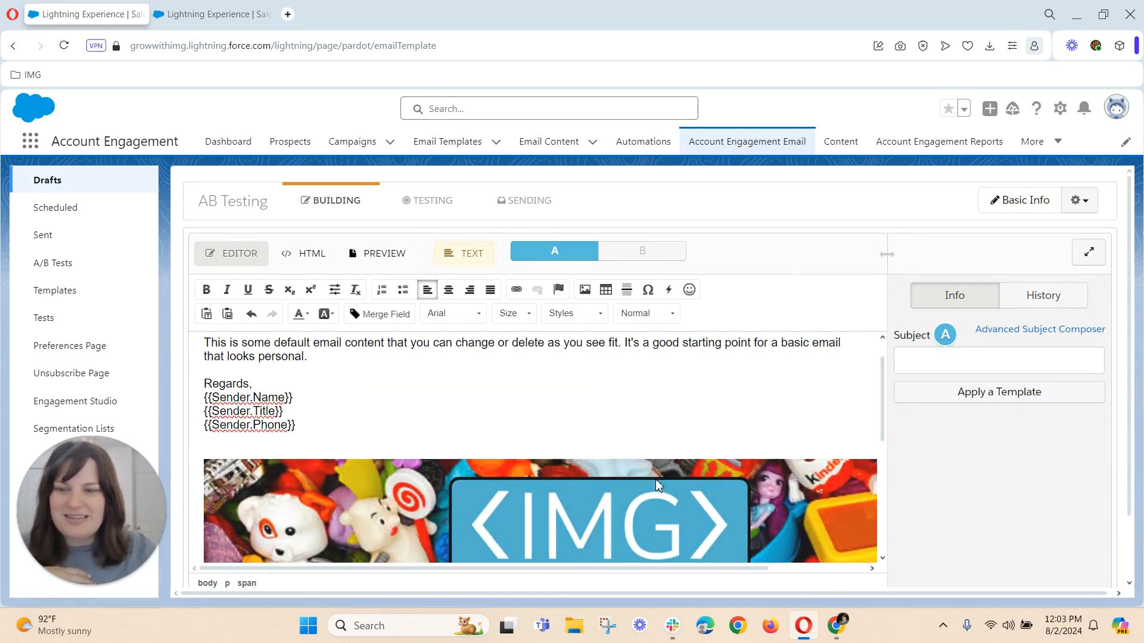
double_click(624, 516)
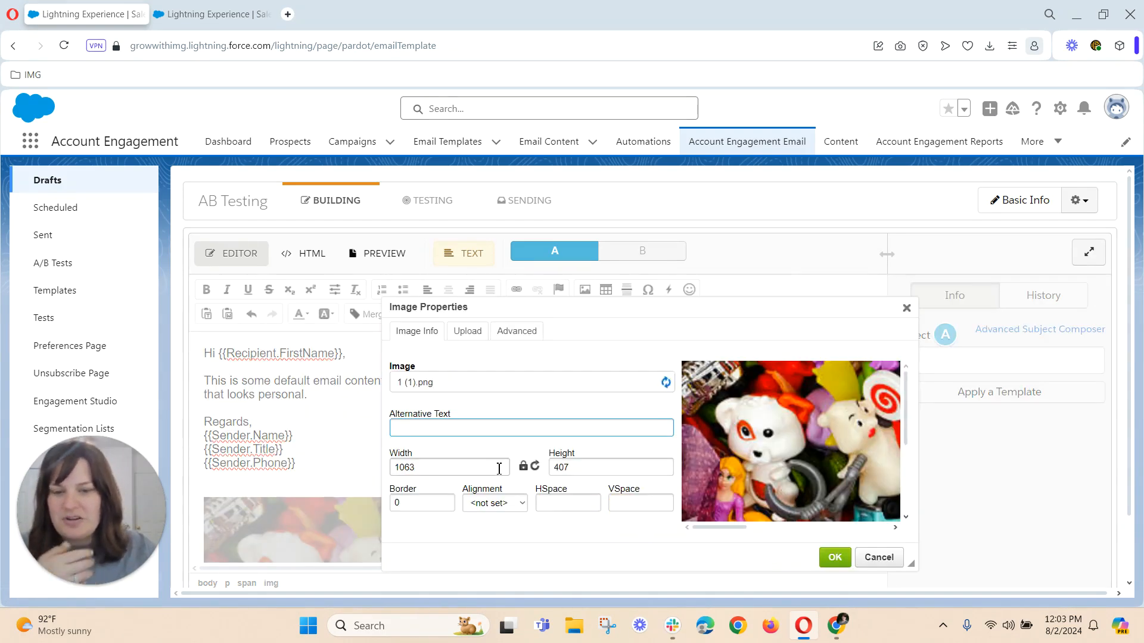
double_click(462, 471)
text(500)
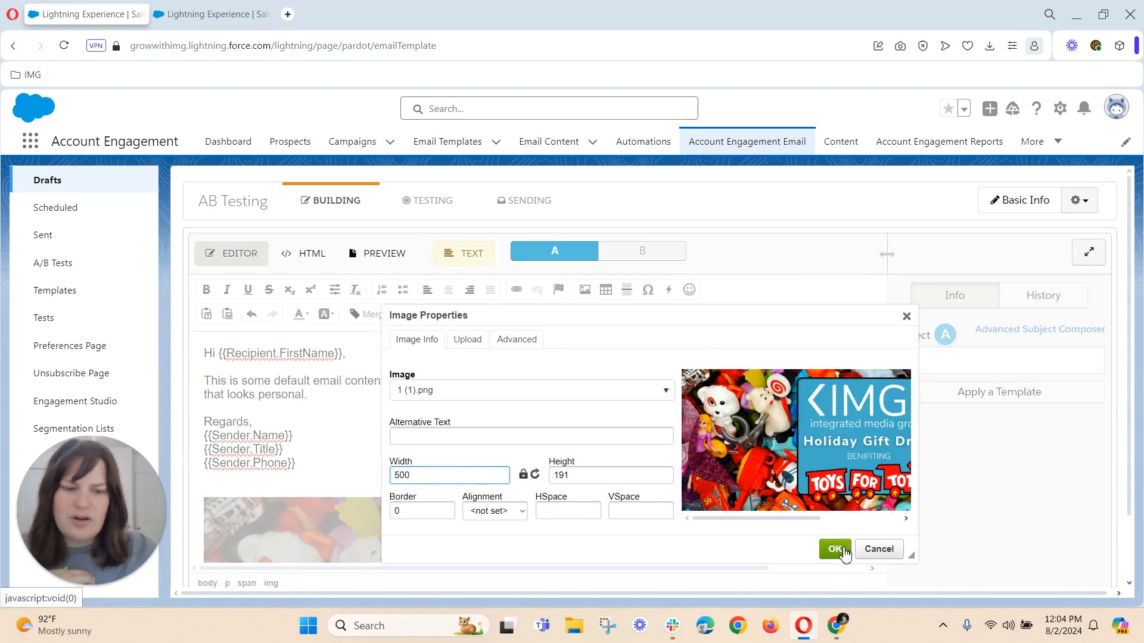
click(837, 549)
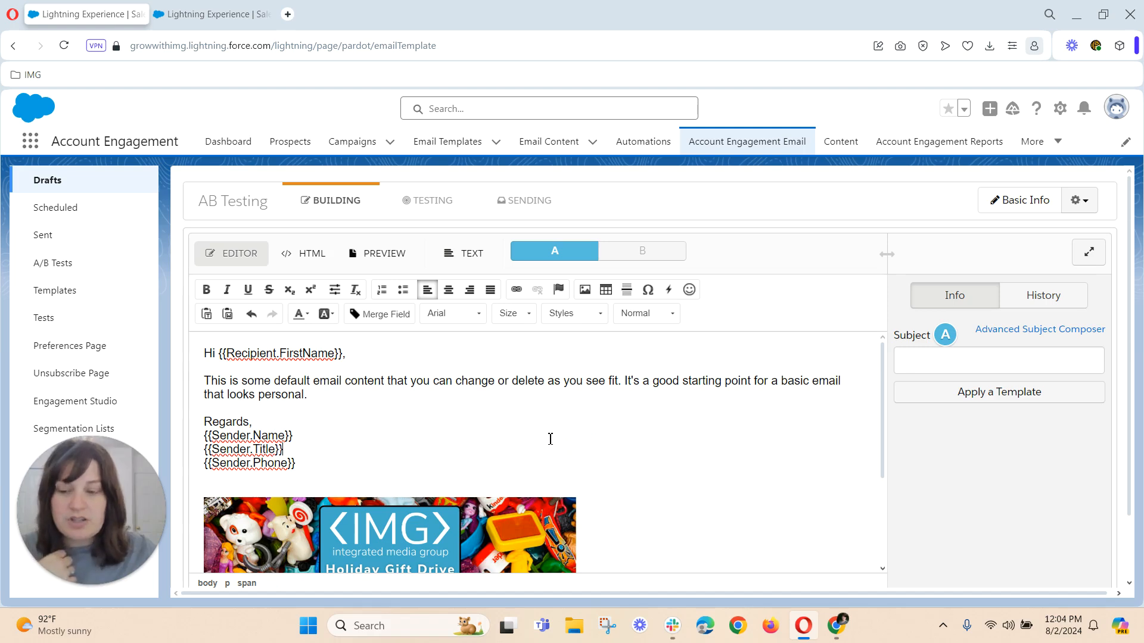
Enter "Testing AB Emails" as the subject of version A.
click(994, 361)
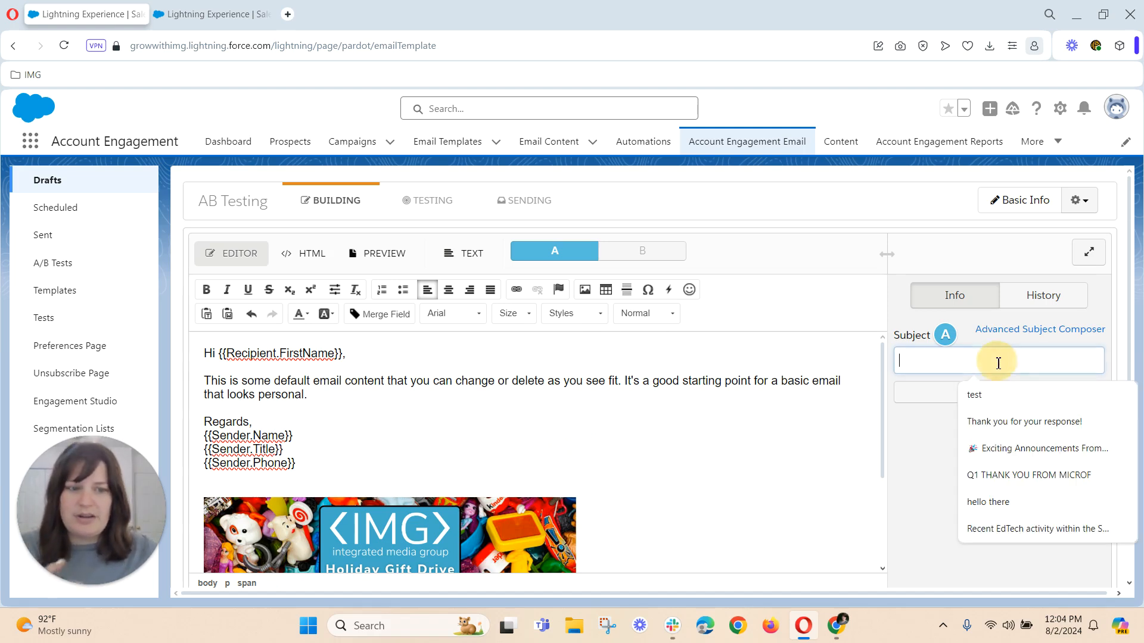
text(Testing AB Emails)
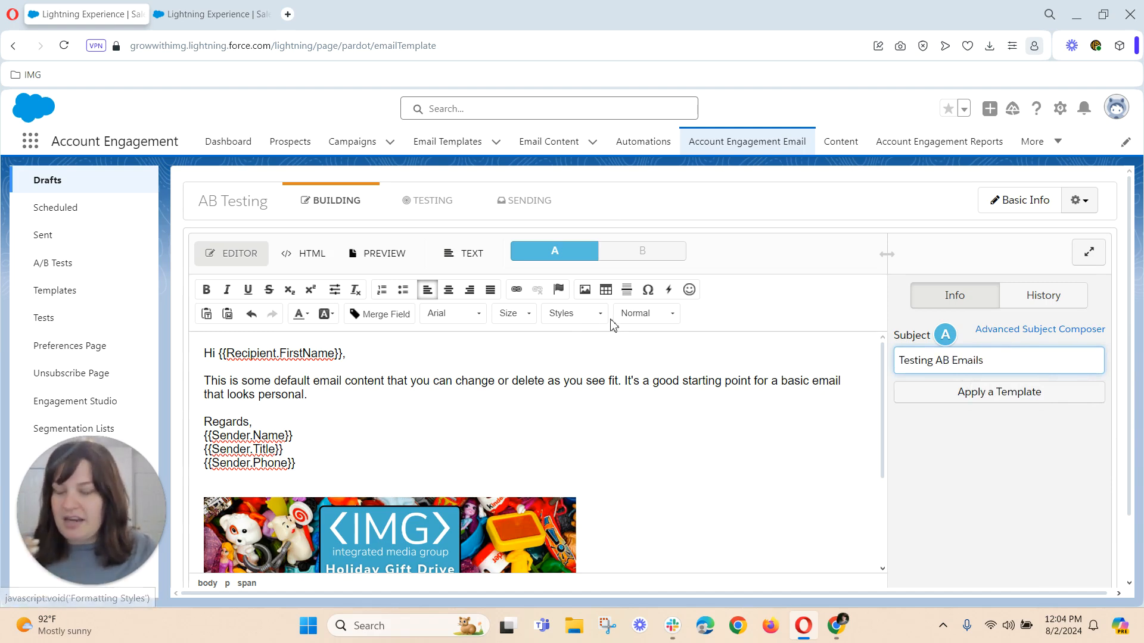
Switch to version B of the email and set all of its body text to Arial.
click(621, 261)
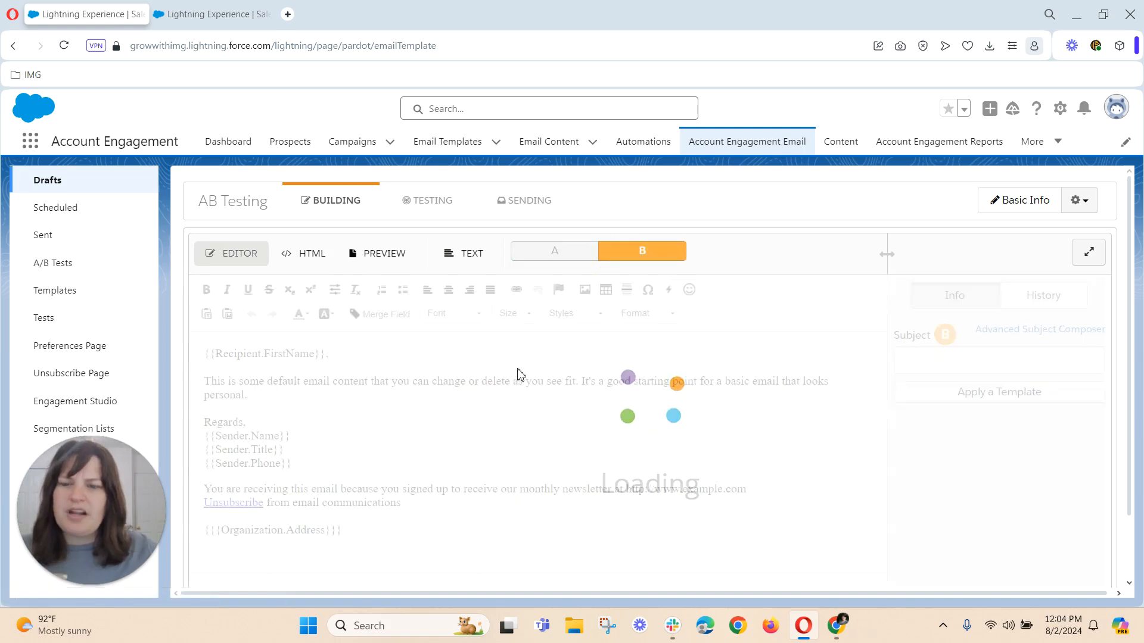
drag(204, 353, 393, 533)
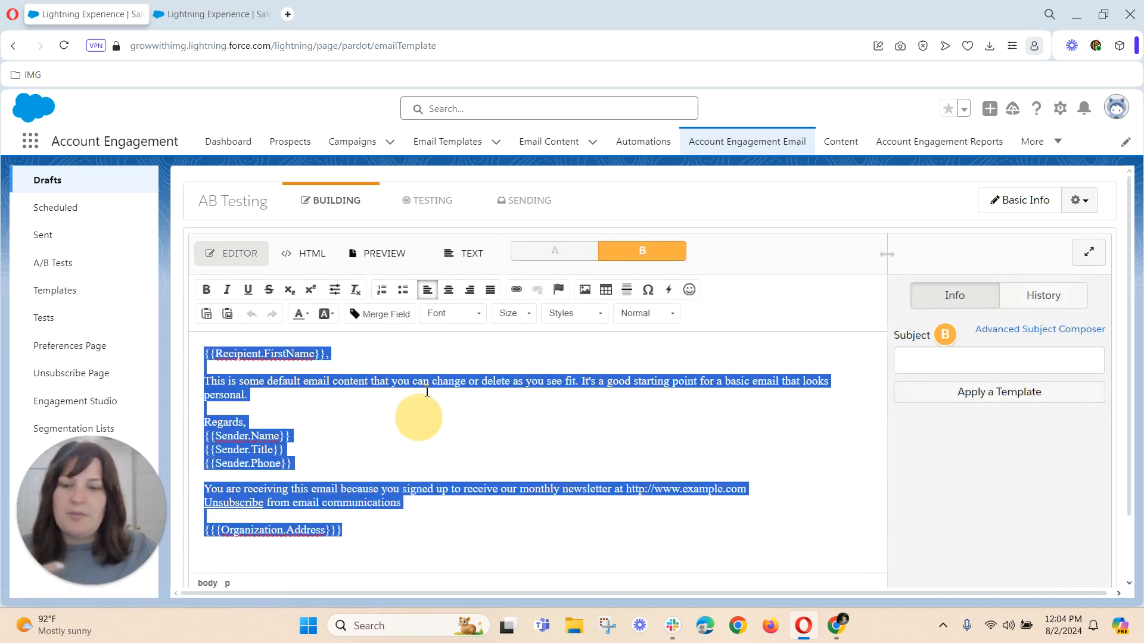
click(452, 314)
click(463, 368)
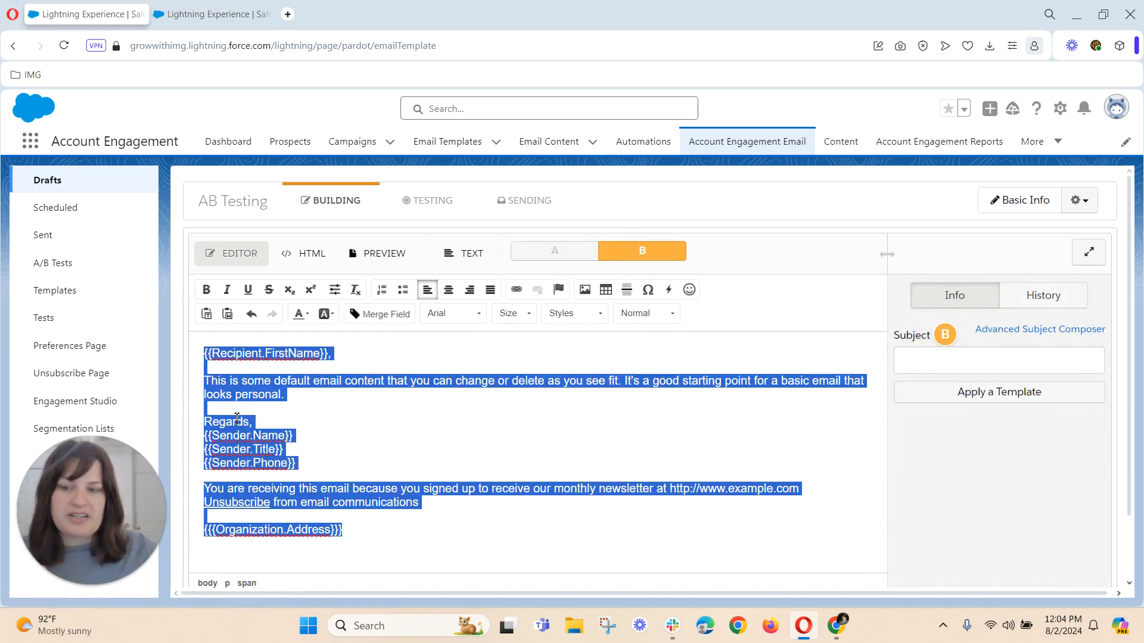
click(255, 422)
Set the "Unsubscribe from email communications" line in version B to font size 8 and colour it gray.
drag(419, 503, 189, 505)
click(452, 313)
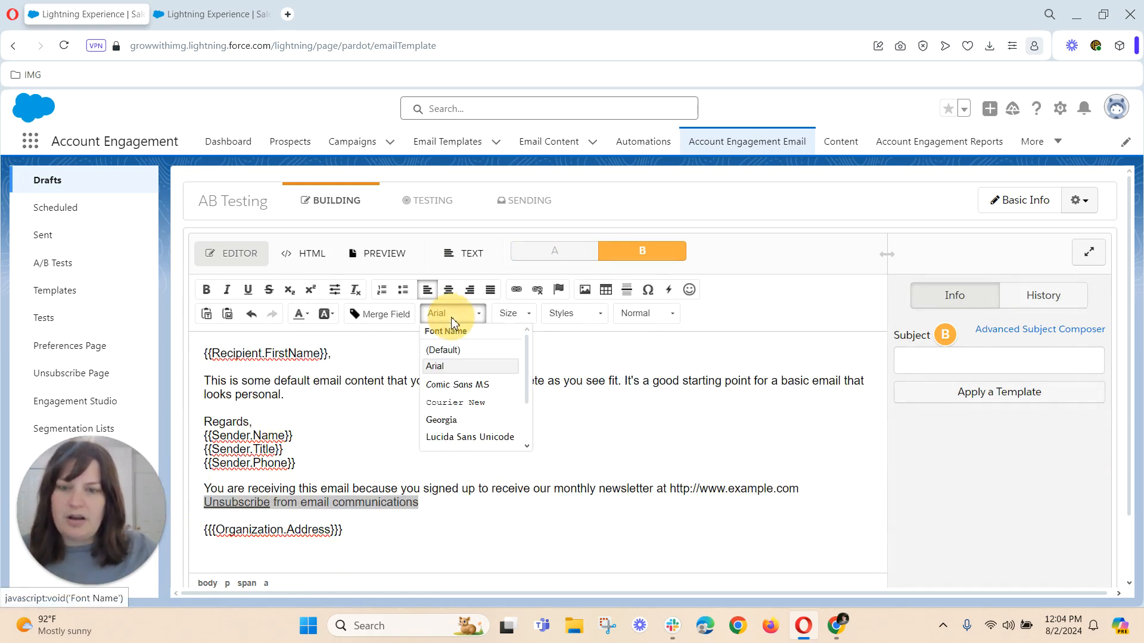
click(509, 314)
click(512, 364)
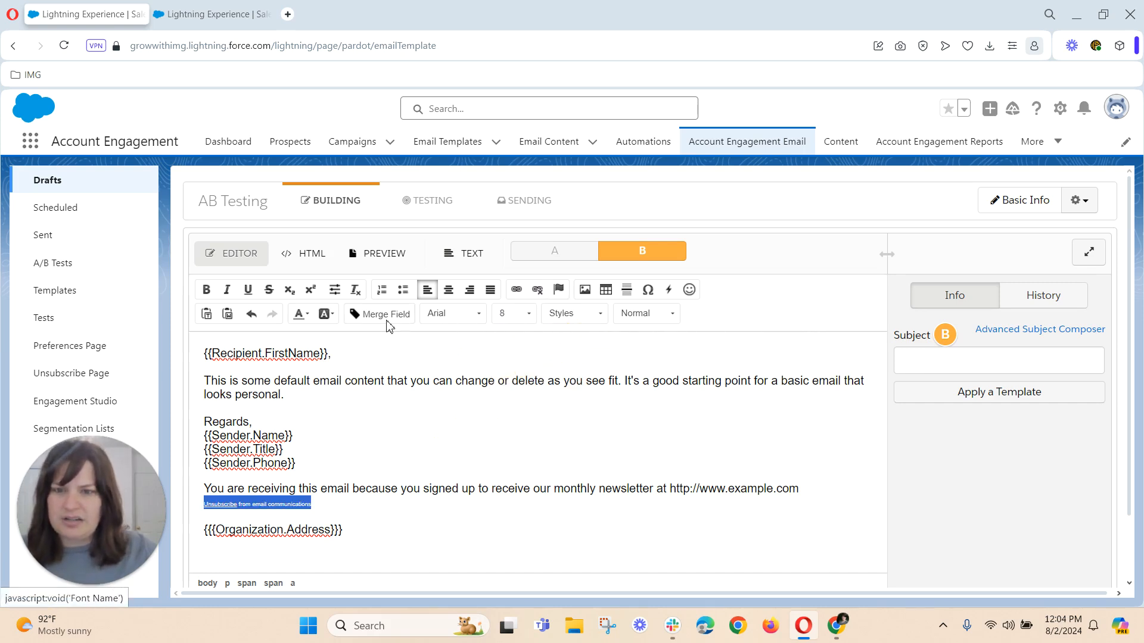
click(300, 314)
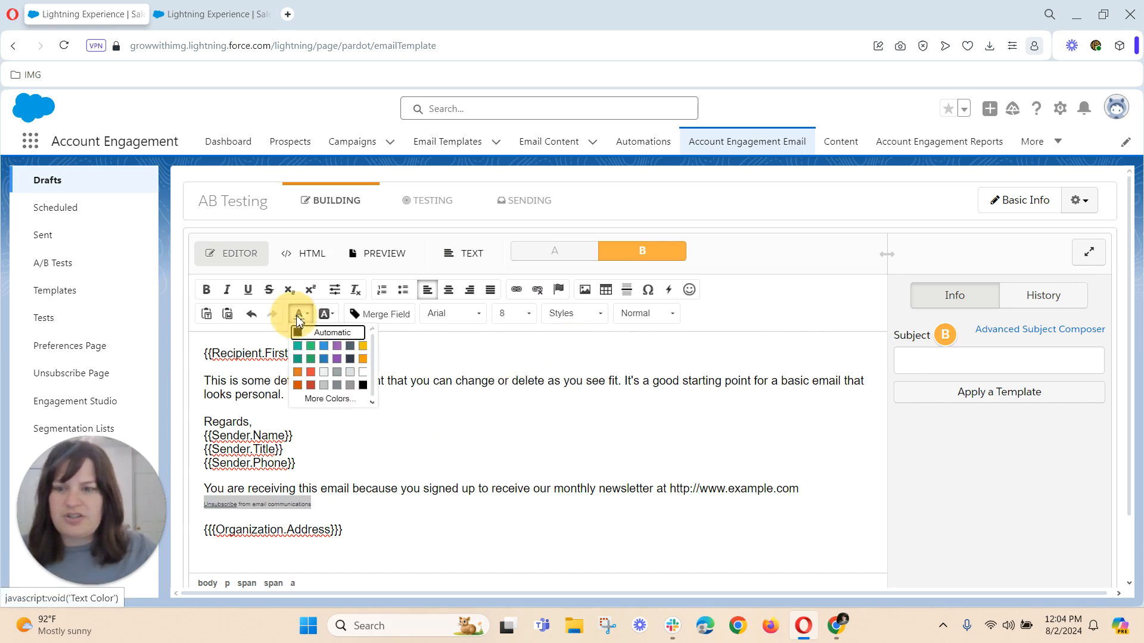
click(337, 370)
click(337, 367)
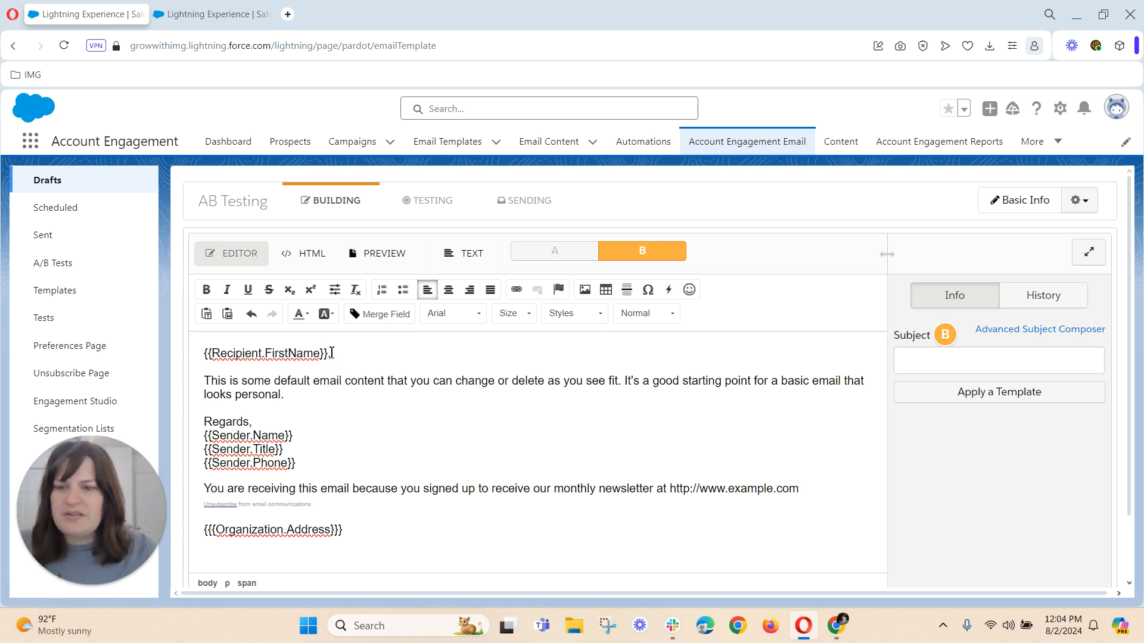
Replace the recipient first-name greeting in version B's body with "Hello Friend,".
click(199, 352)
drag(199, 352, 327, 353)
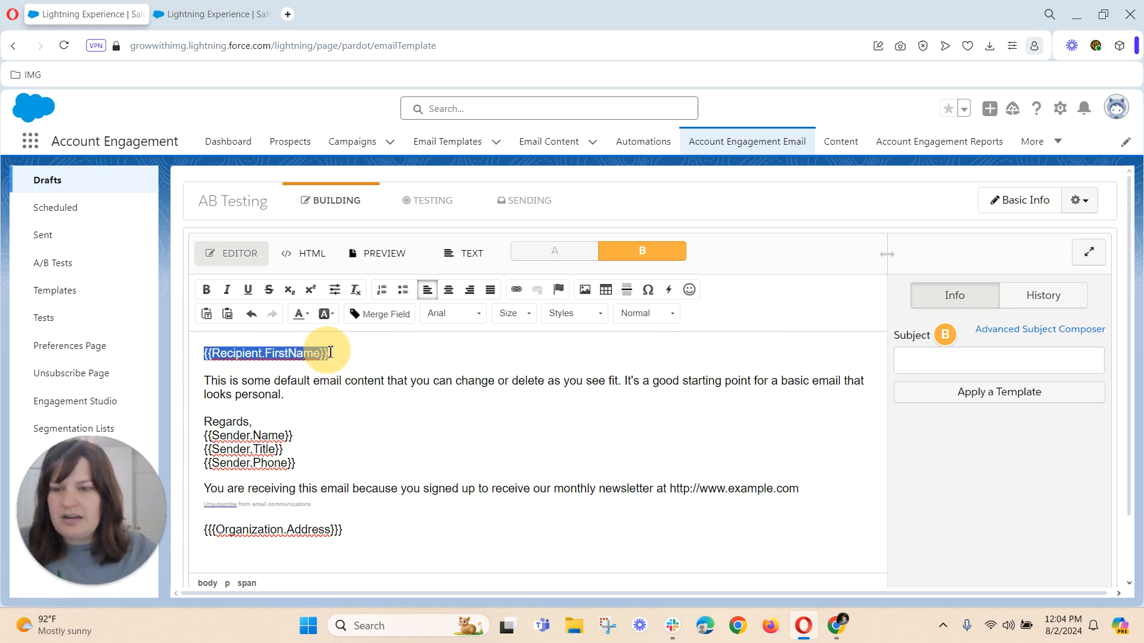
text(Hello Friend,)
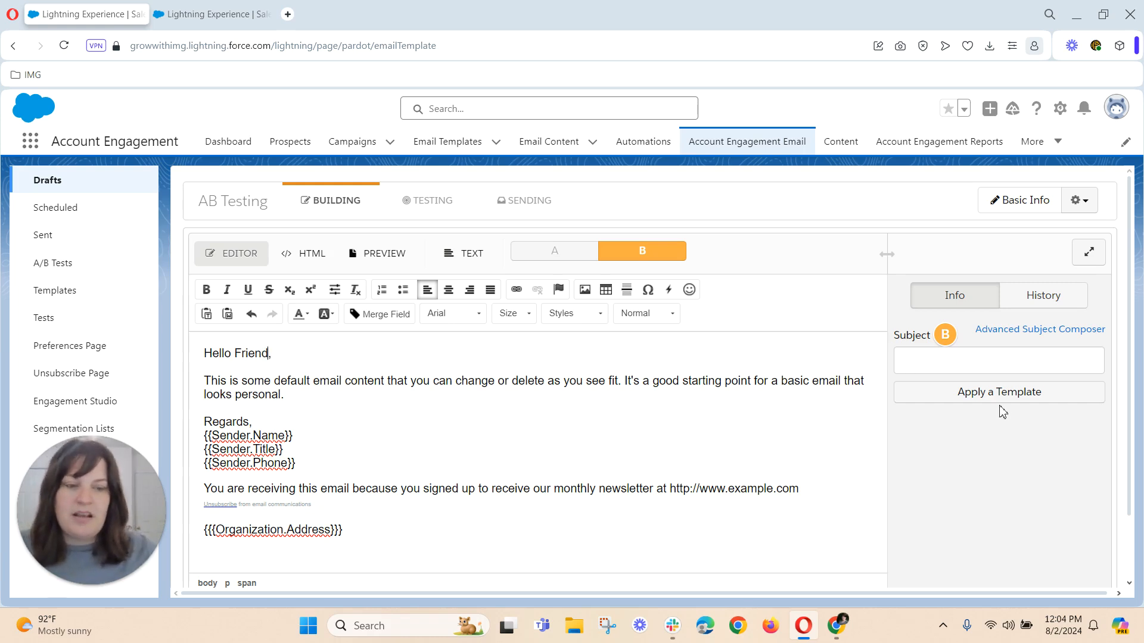
Compose version B's subject from the Recipient First Name merge field followed by ", AB Testing", and save it.
click(993, 356)
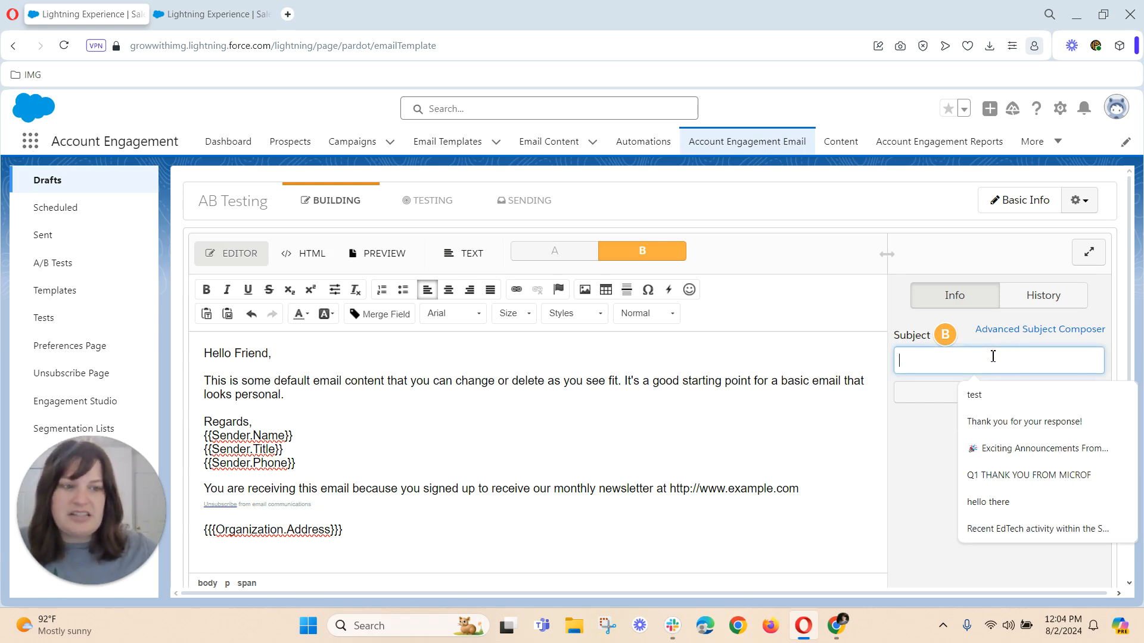
click(1072, 330)
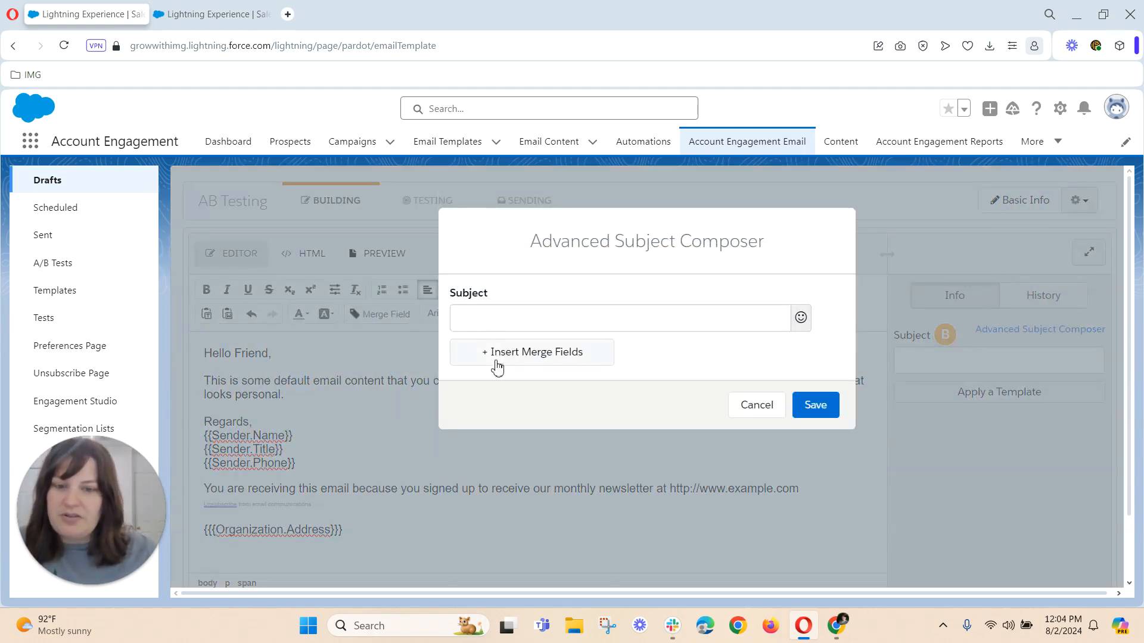
click(498, 365)
text(first)
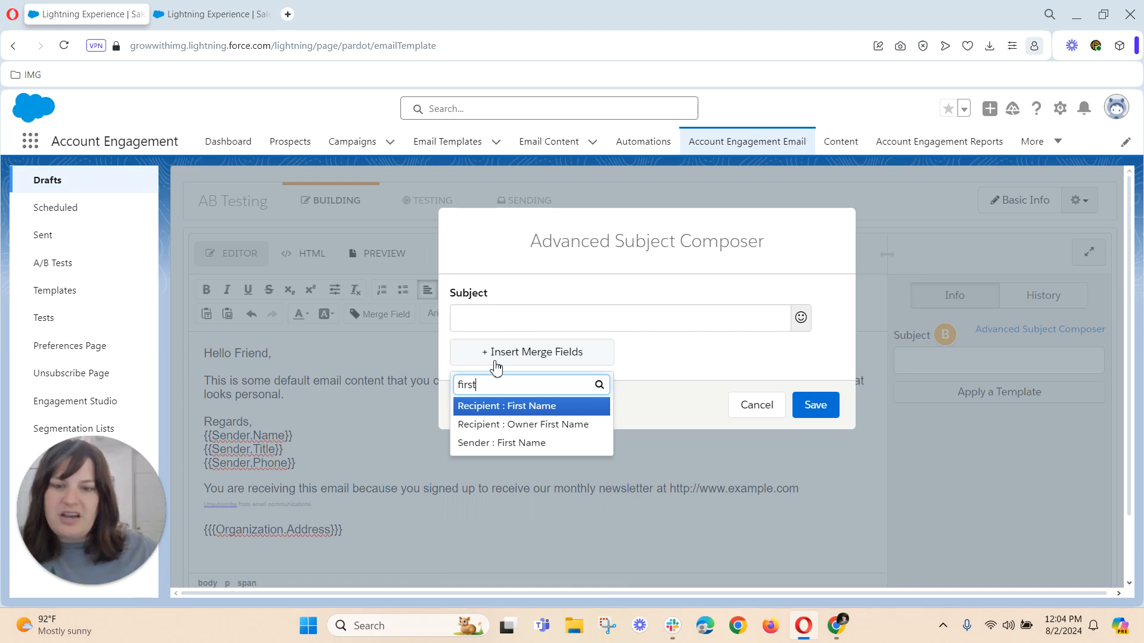
click(512, 407)
text(, AB Testing)
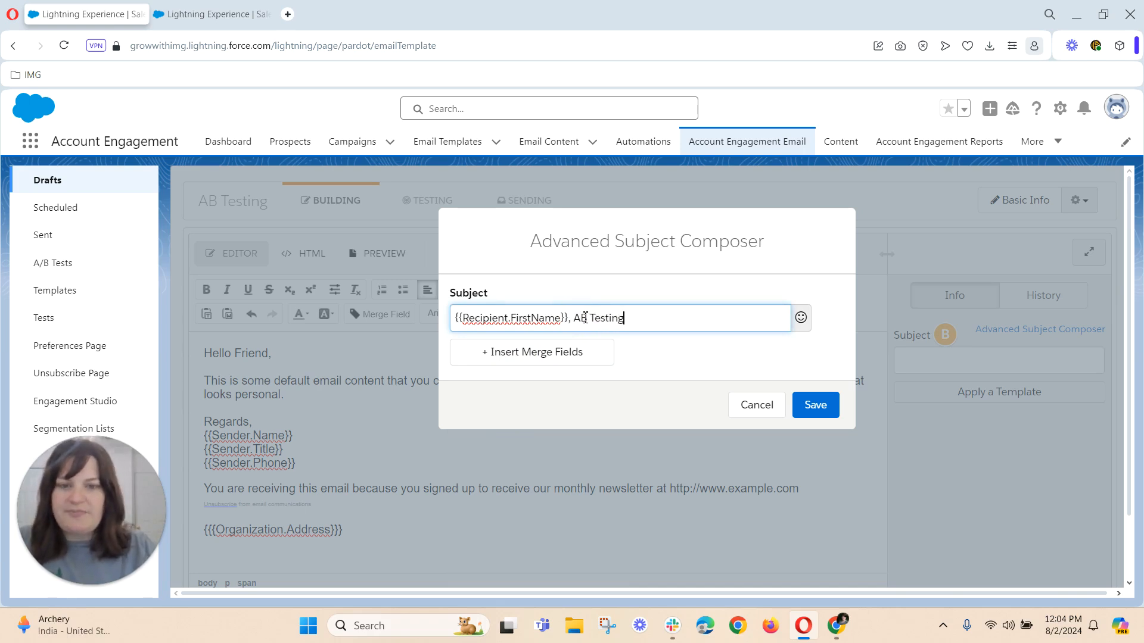
click(813, 404)
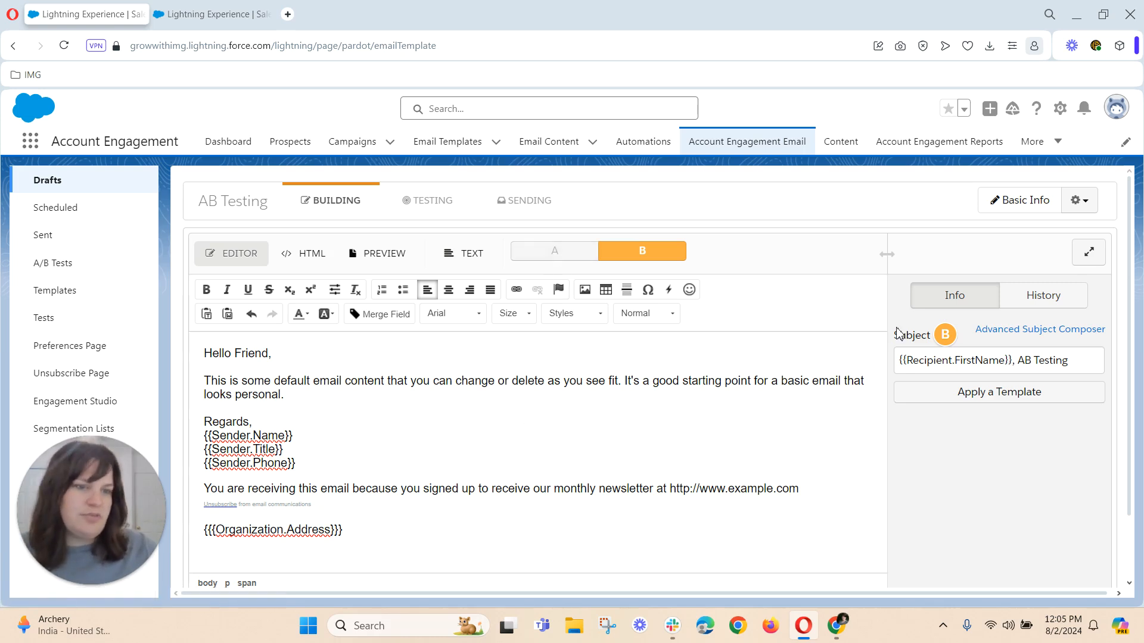
Open the email's sending settings and preview both versions.
click(508, 205)
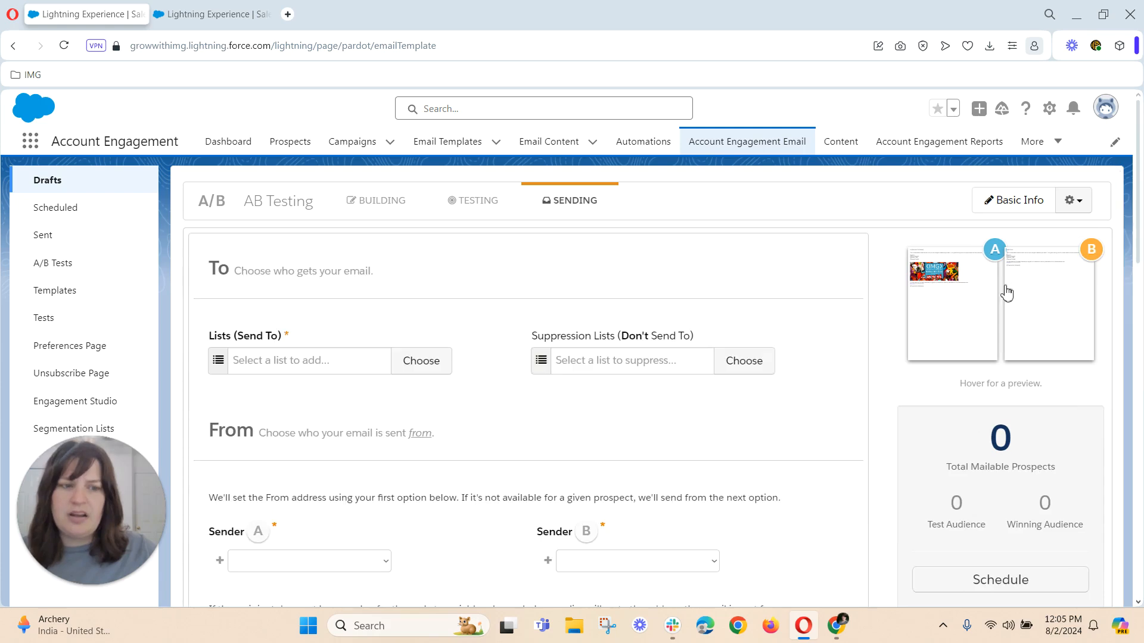
mouse_move(1027, 296)
mouse_move(969, 293)
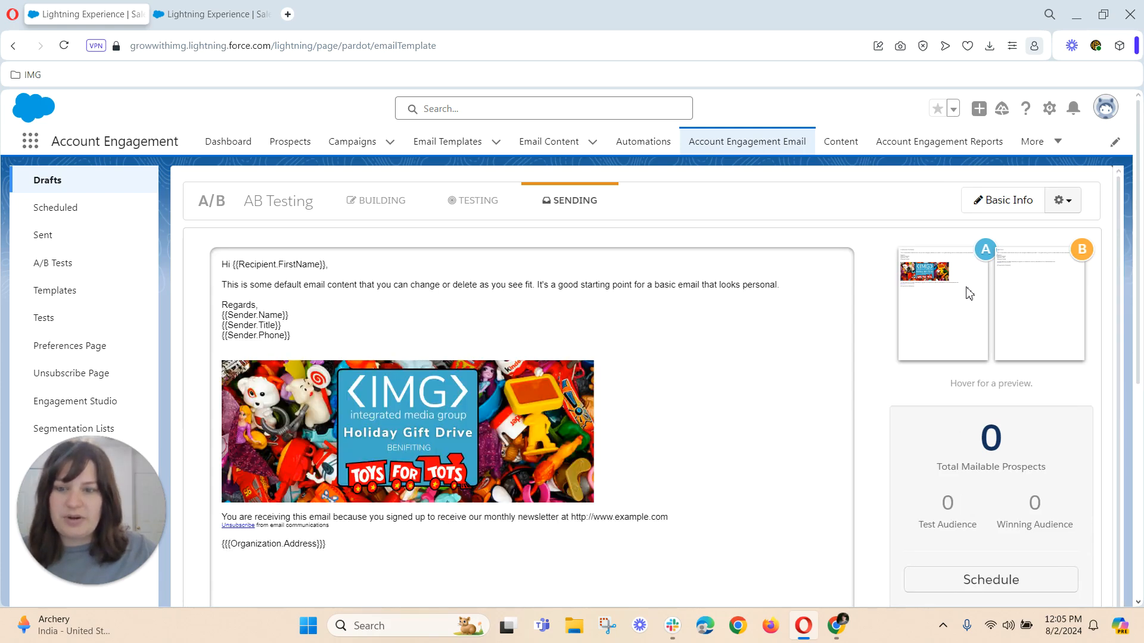
Set version A's sender to Specific User and choose the sending user's name.
scroll(691, 400, down, 5)
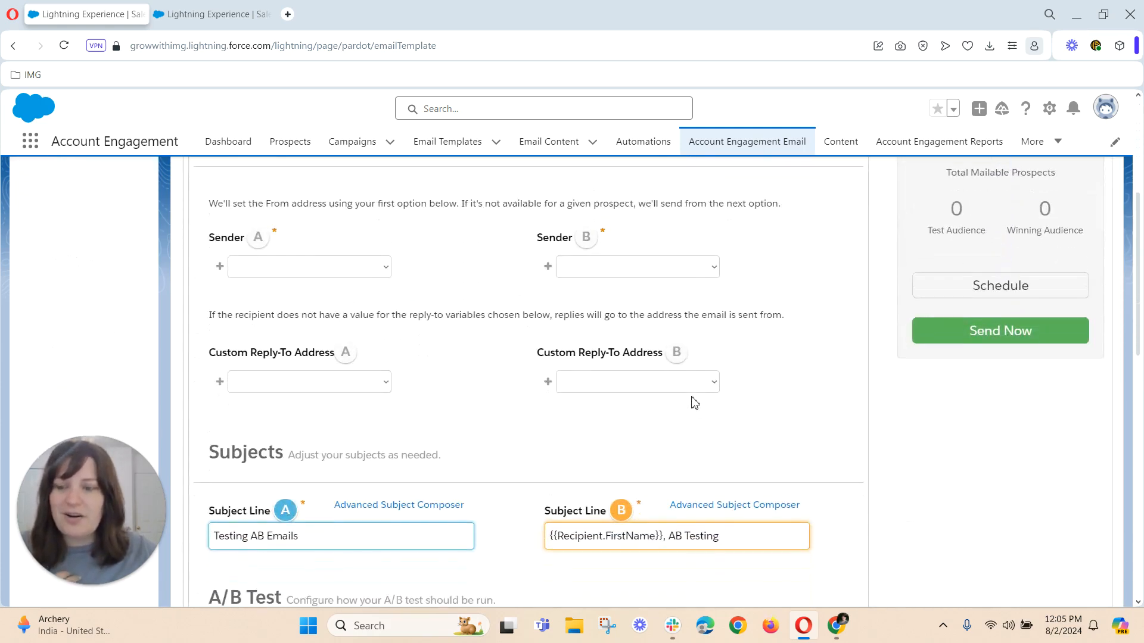
click(354, 265)
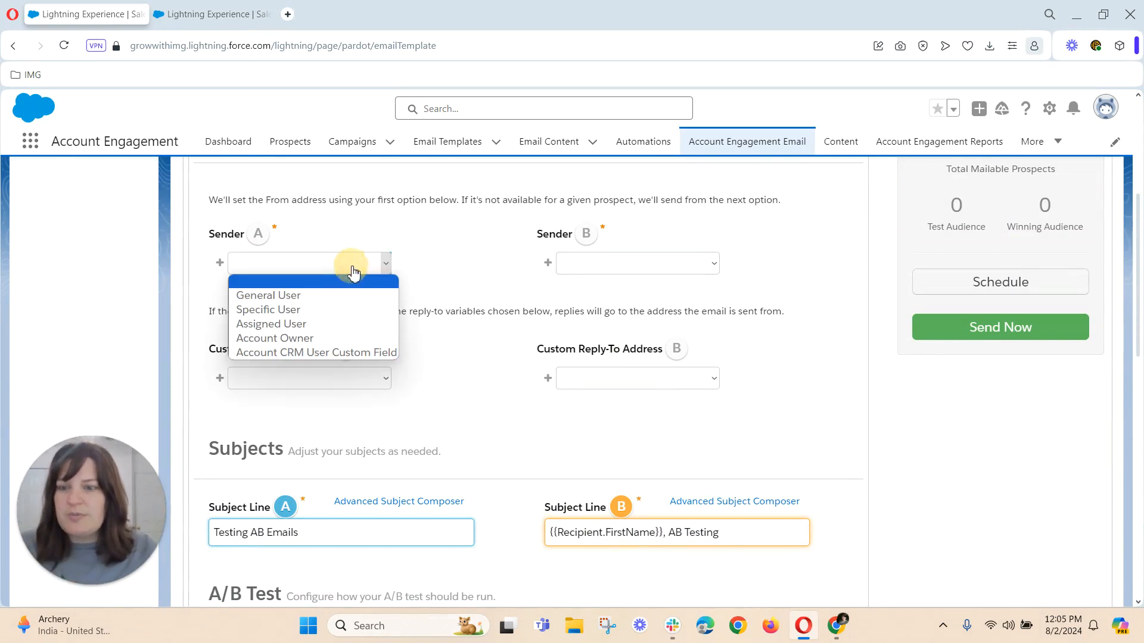
click(316, 310)
click(307, 295)
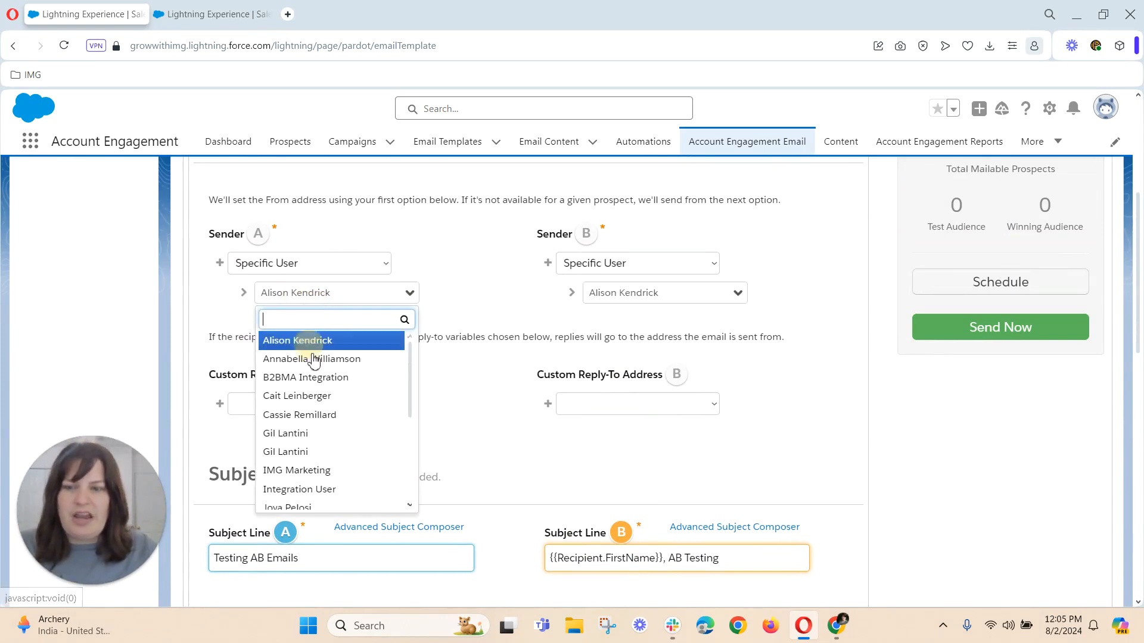
click(309, 433)
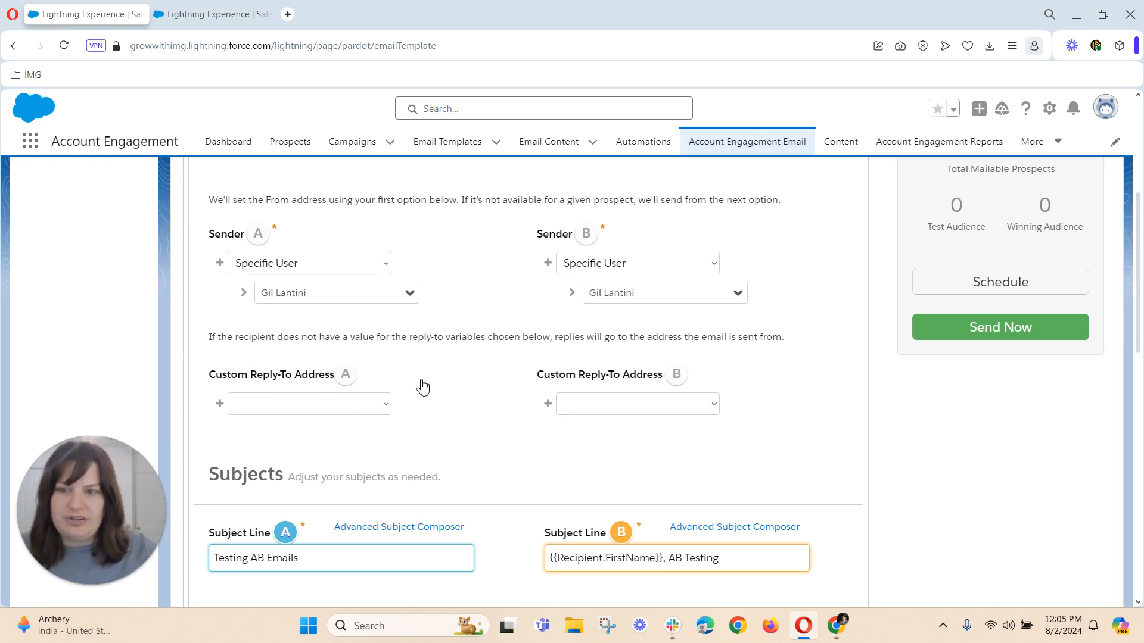
Set version B's sender to General User, with the name IMG and the company's marketing email address.
click(591, 265)
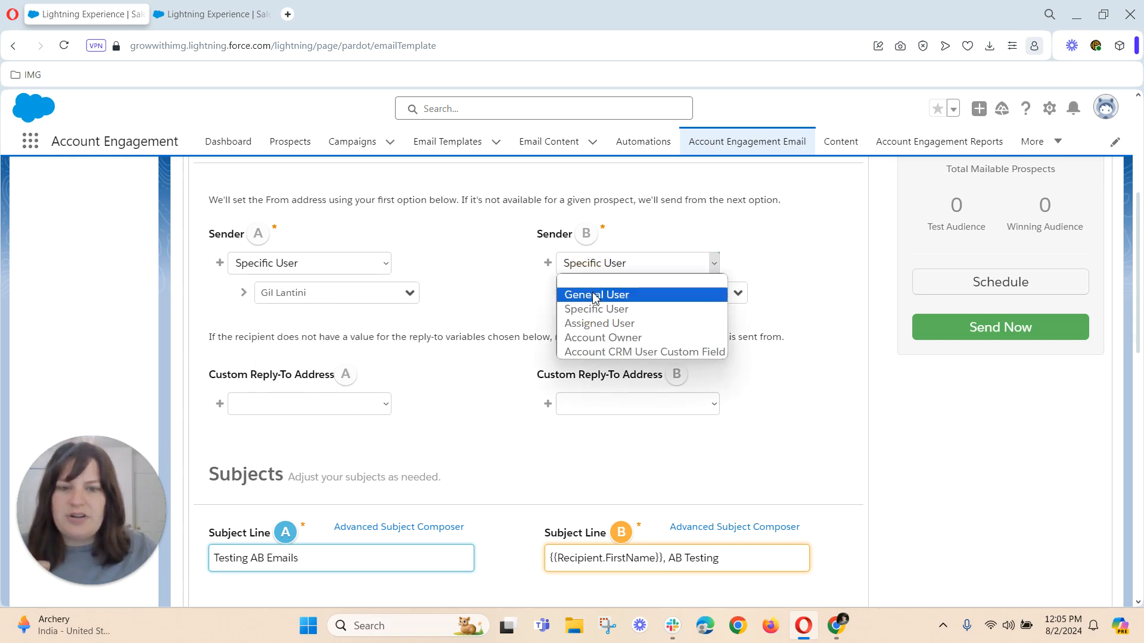
click(587, 293)
click(631, 300)
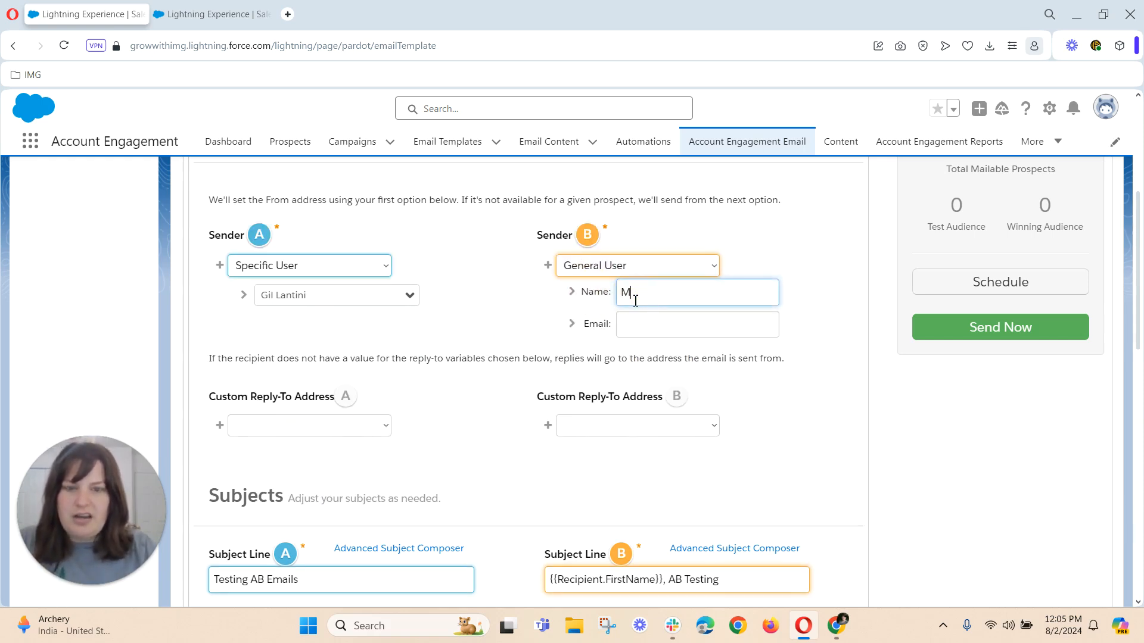
key(Tab)
text(i)
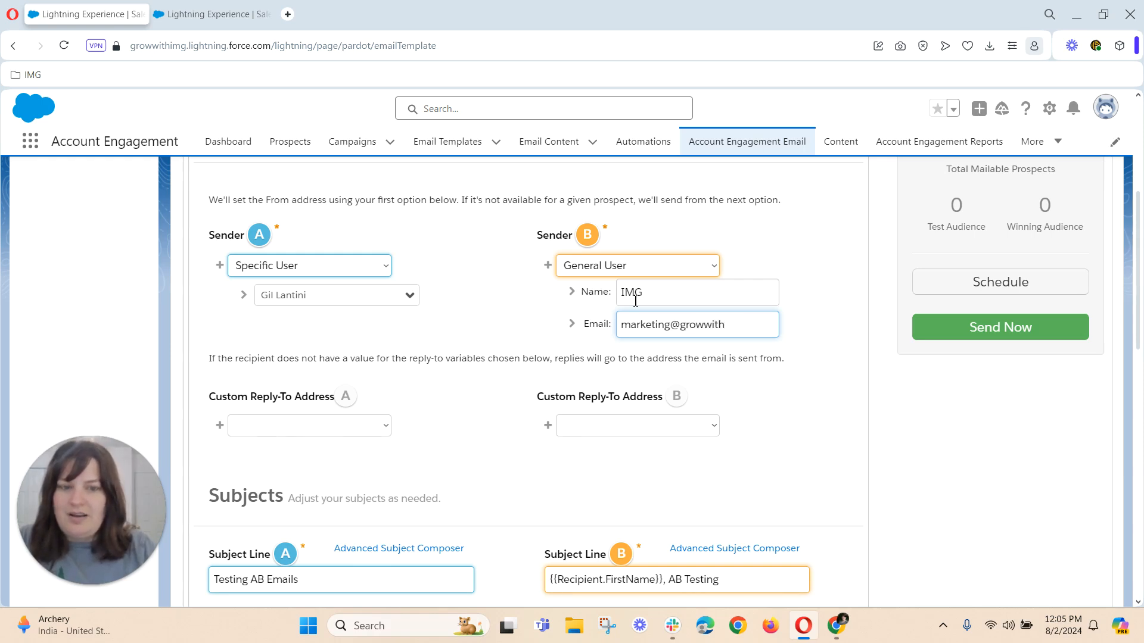
text(g.com)
click(469, 446)
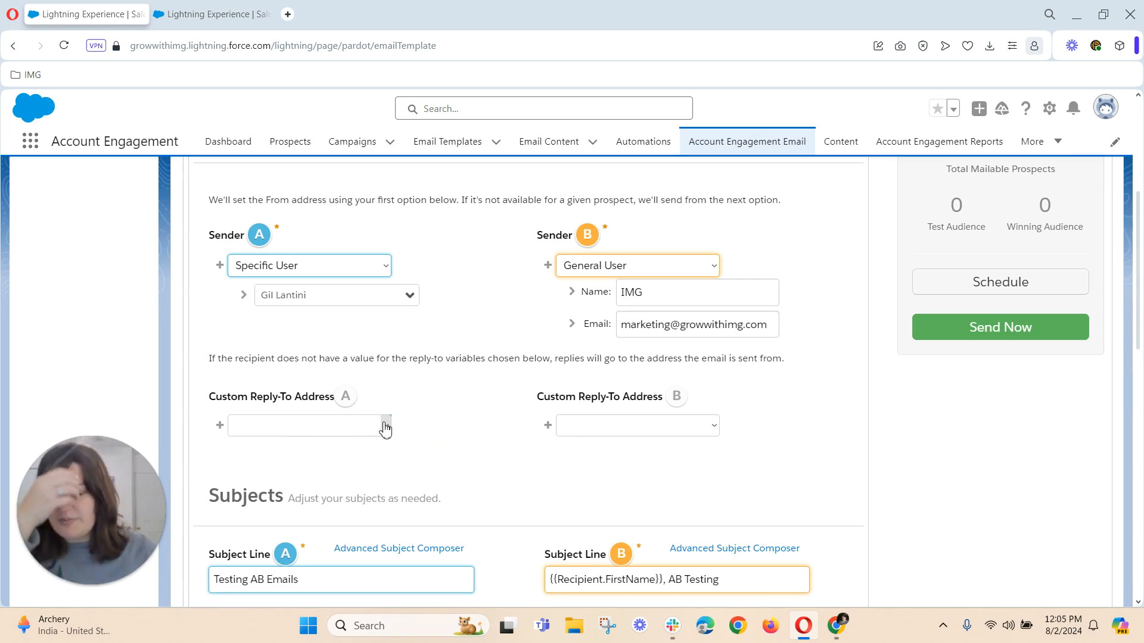
Choose Monthly Newsletter as the list to send the email to.
scroll(574, 506, down, 3)
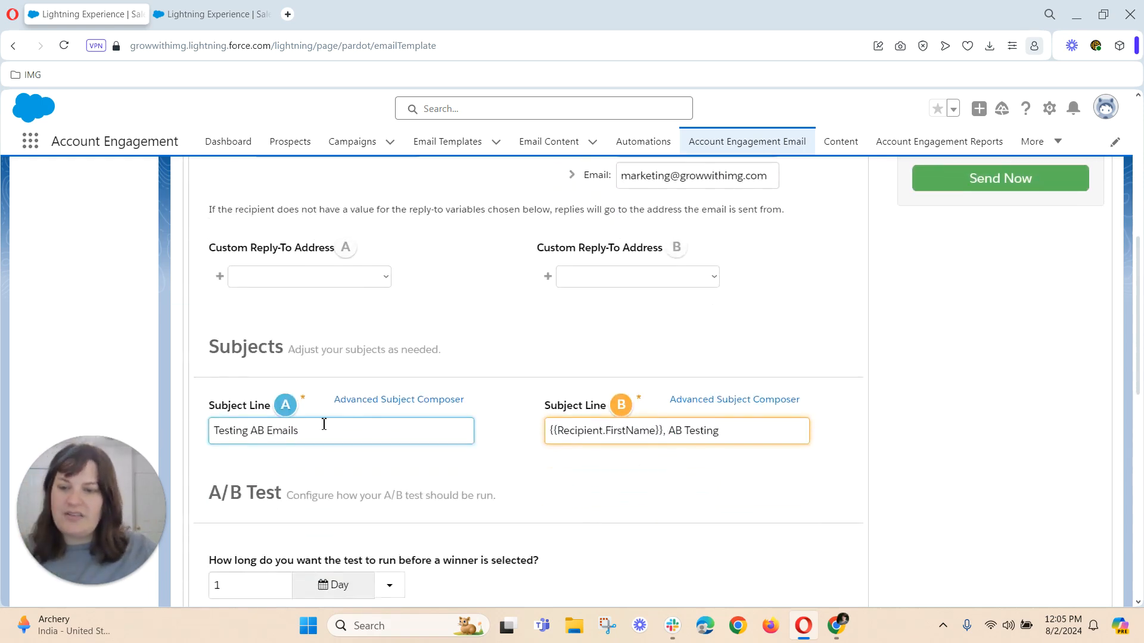
scroll(777, 471, down, 5)
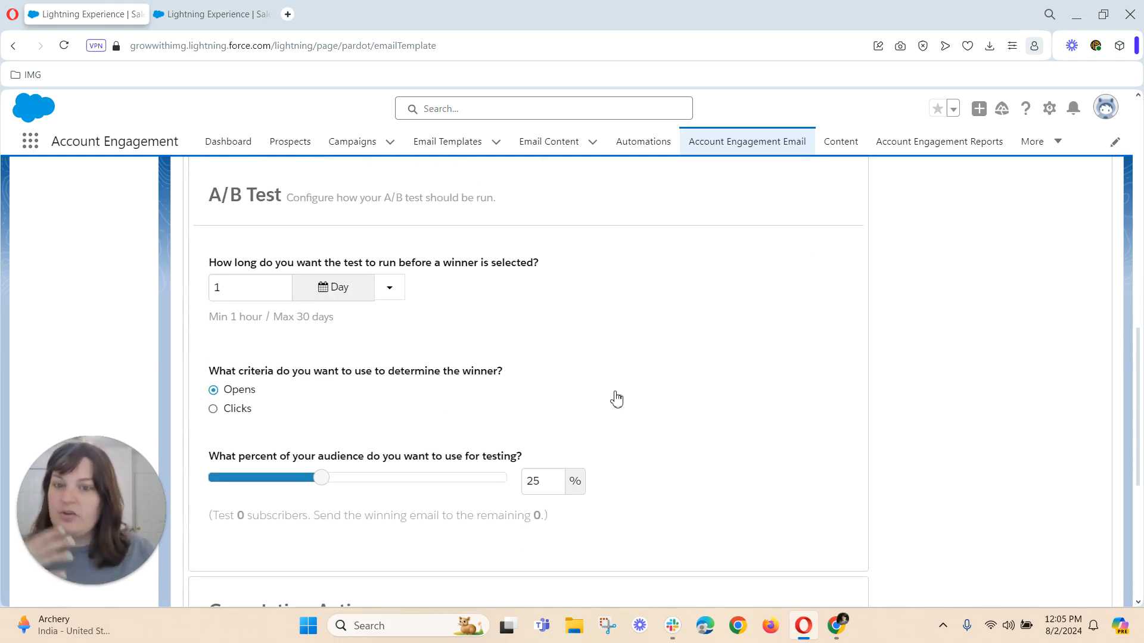
scroll(598, 385, up, 10)
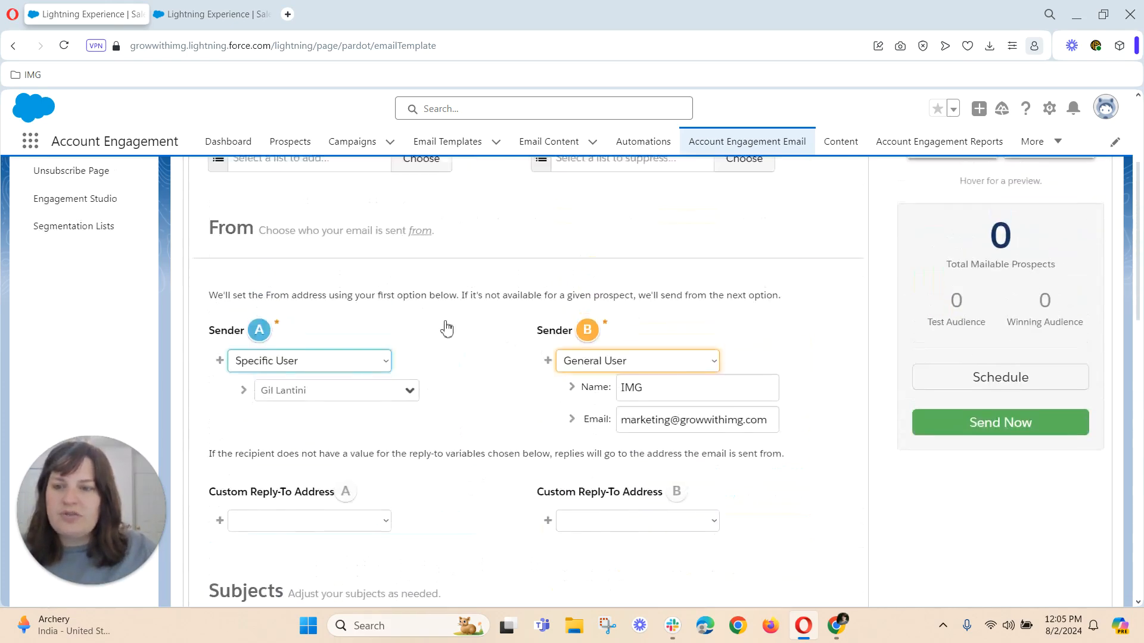
click(273, 359)
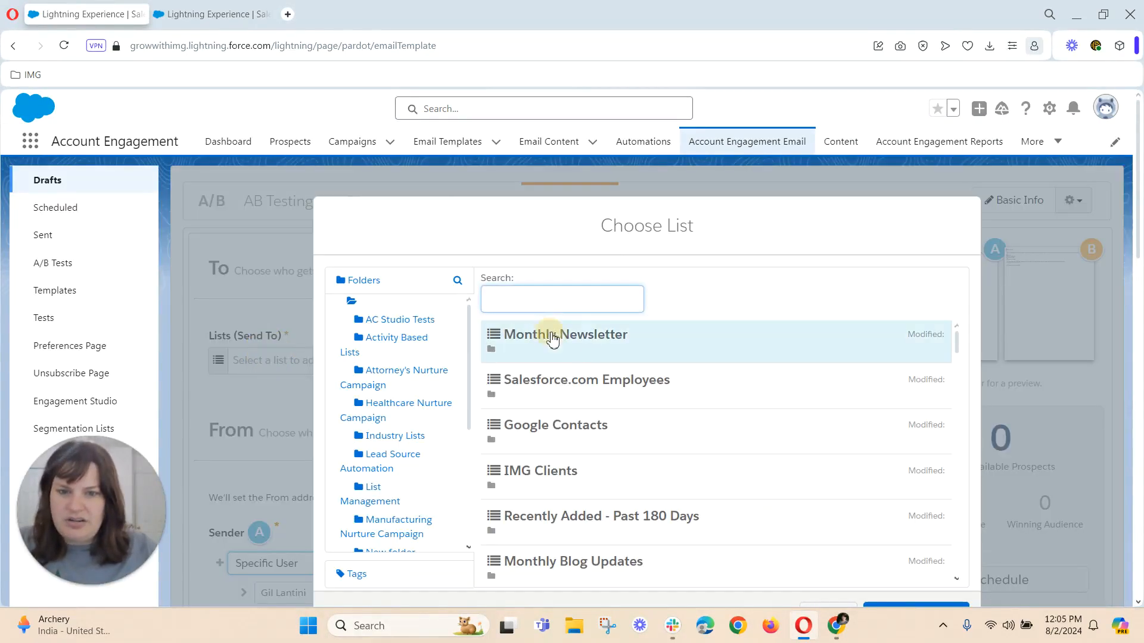
click(914, 606)
Reduce the share of the audience used for A/B testing to 10 percent.
scroll(691, 390, down, 4)
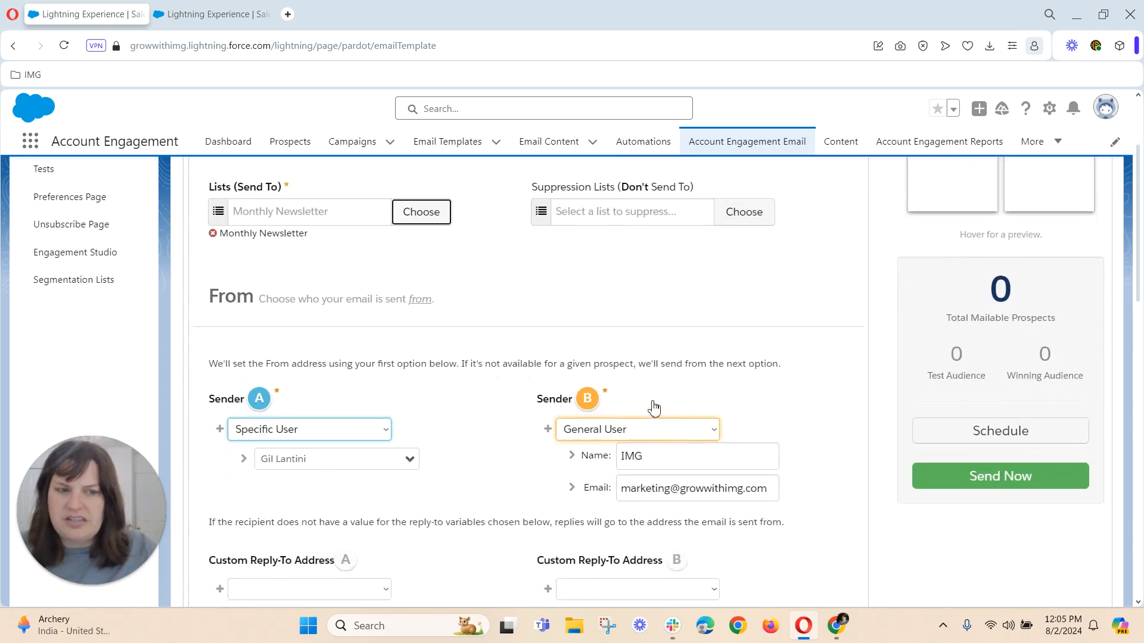
scroll(688, 388, down, 10)
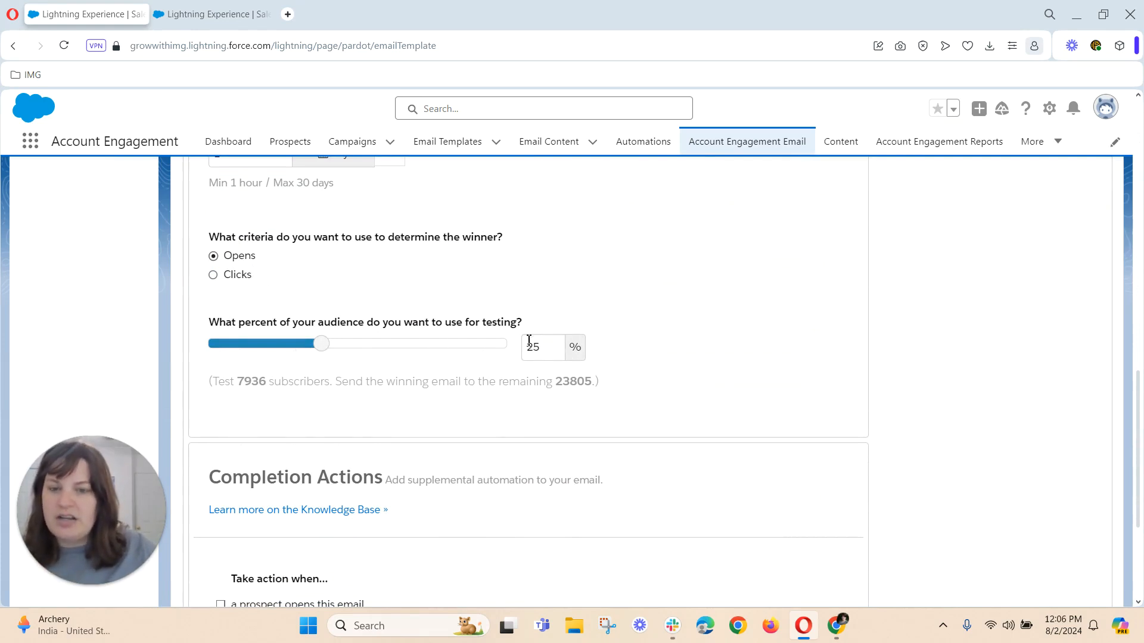
drag(321, 343, 258, 347)
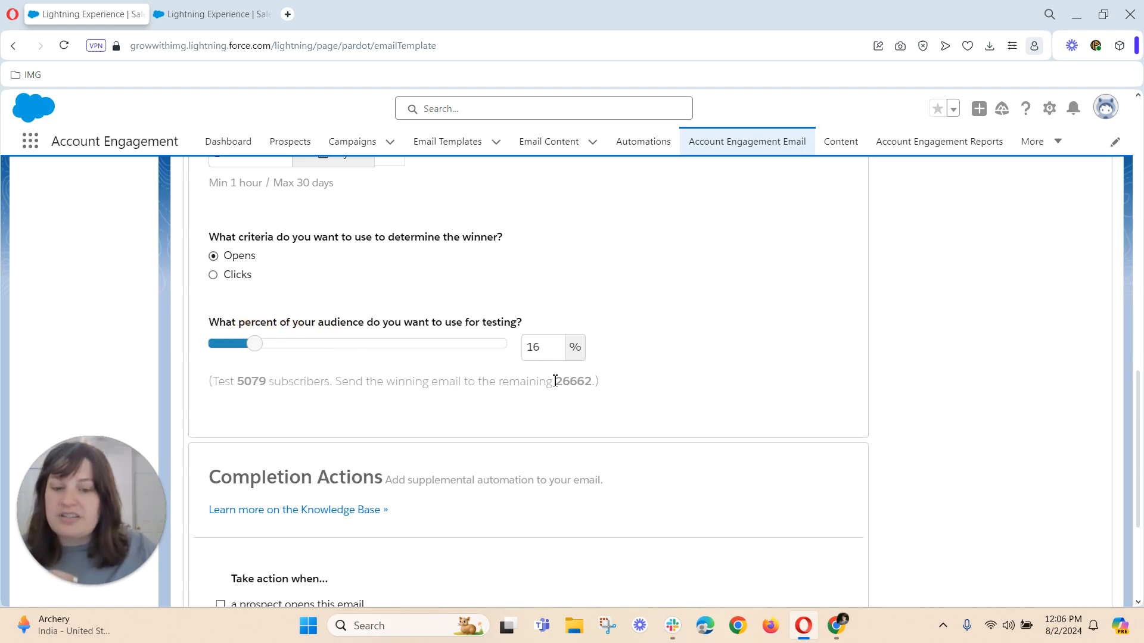
drag(250, 349, 198, 344)
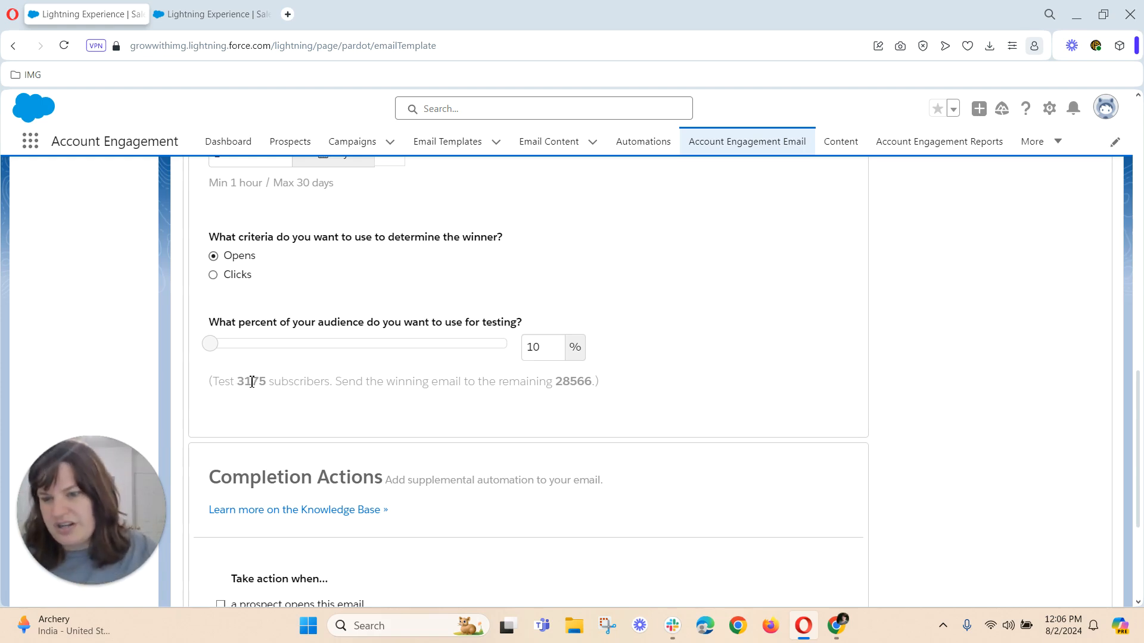
Set the A/B test to run for 4 days before a winner is selected.
scroll(292, 422, down, 1)
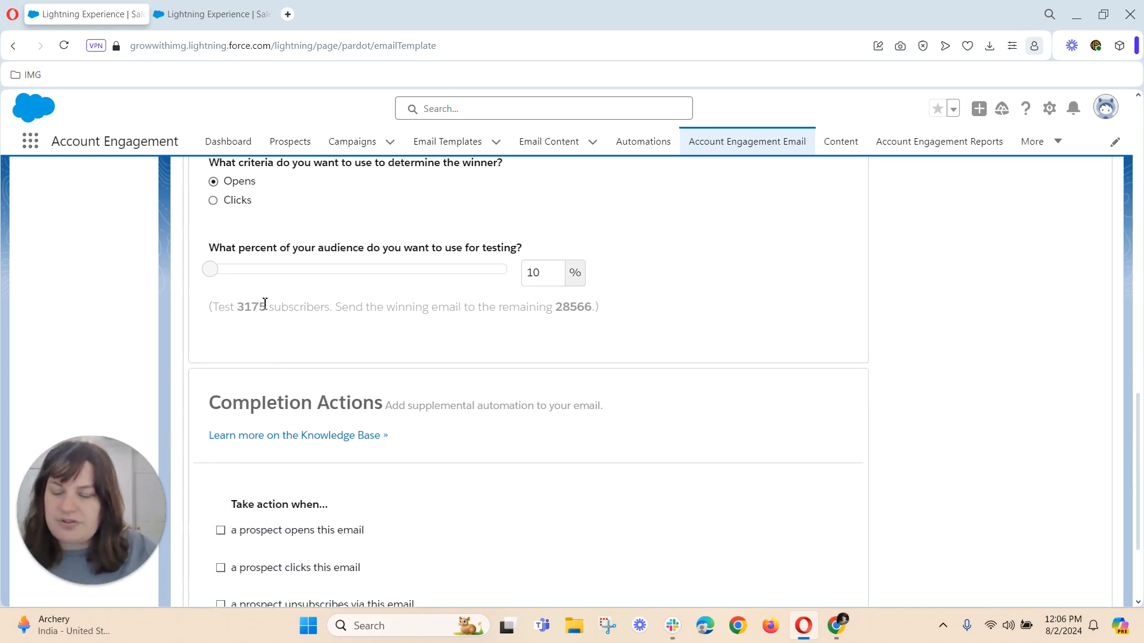
scroll(283, 356, up, 2)
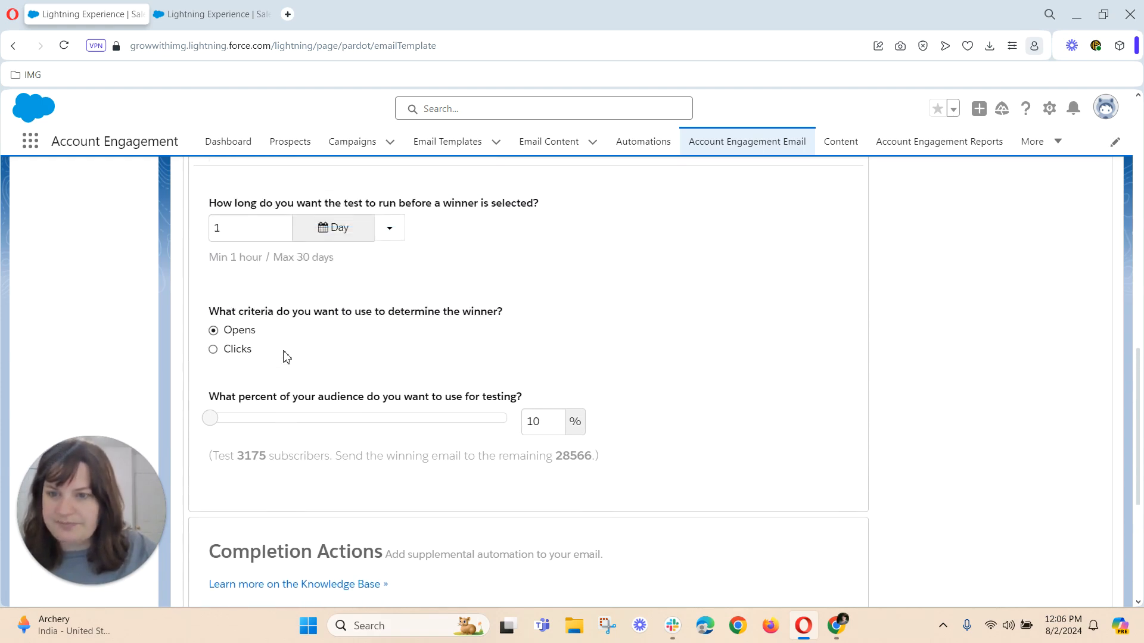
click(250, 229)
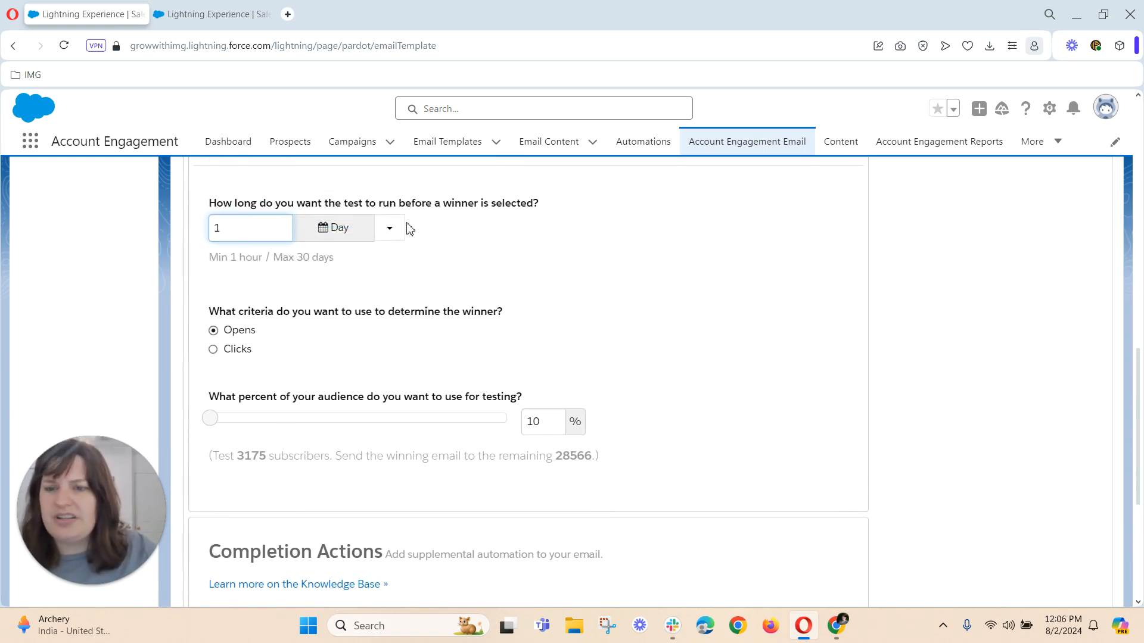
click(222, 237)
key(BackSpace)
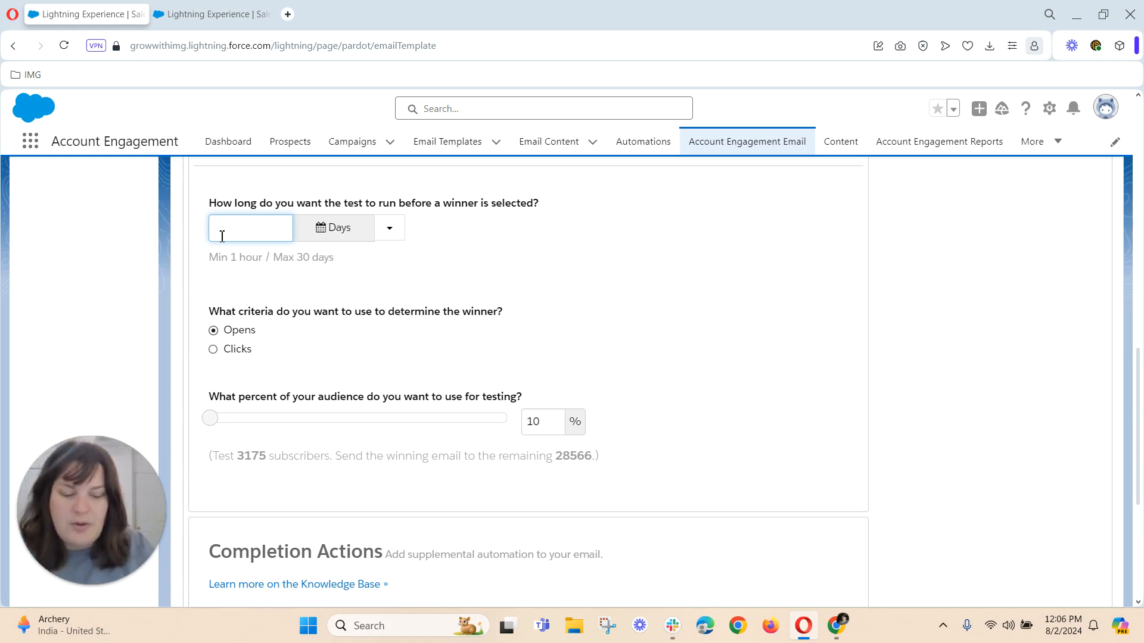
click(360, 301)
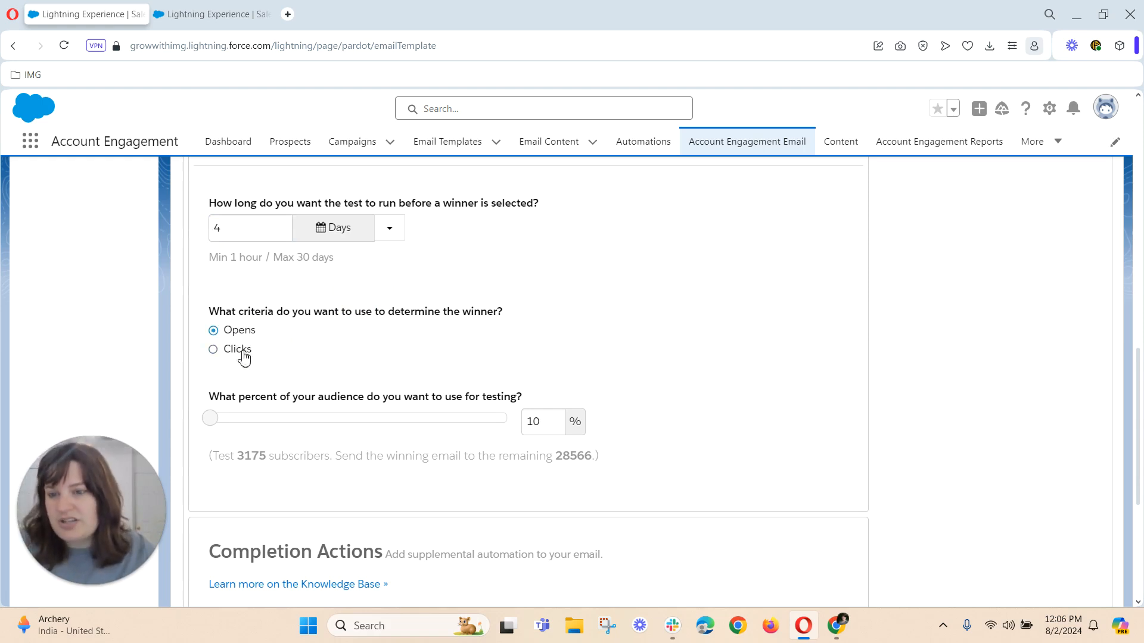
Check the completion action options, and remove the Monthly Newsletter list from the recipients.
scroll(250, 382, down, 5)
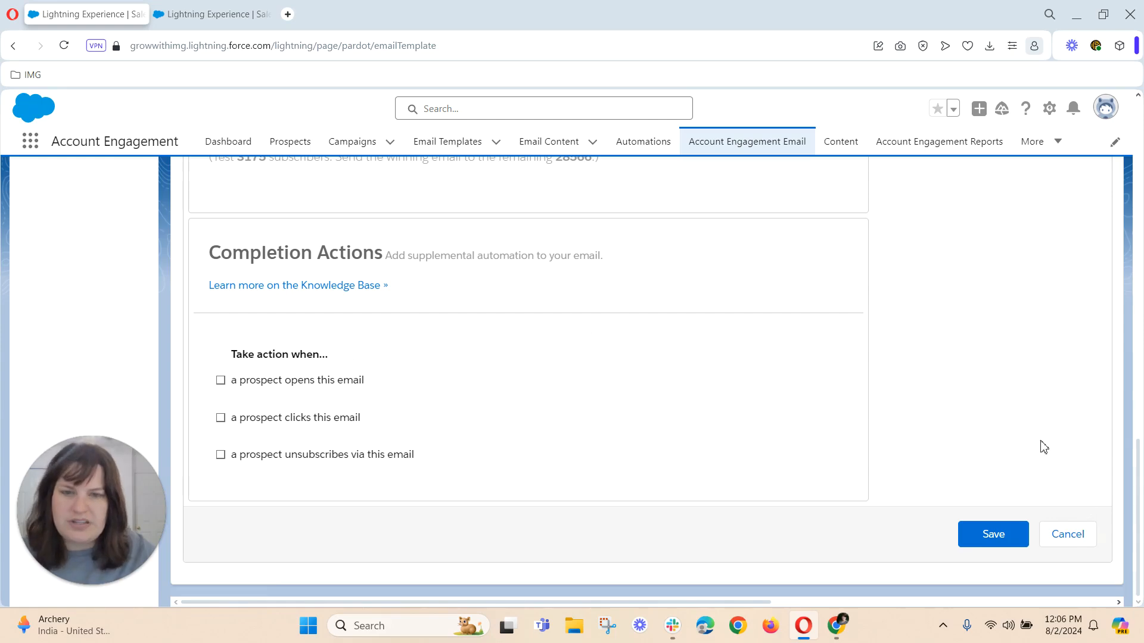
scroll(1044, 447, up, 10)
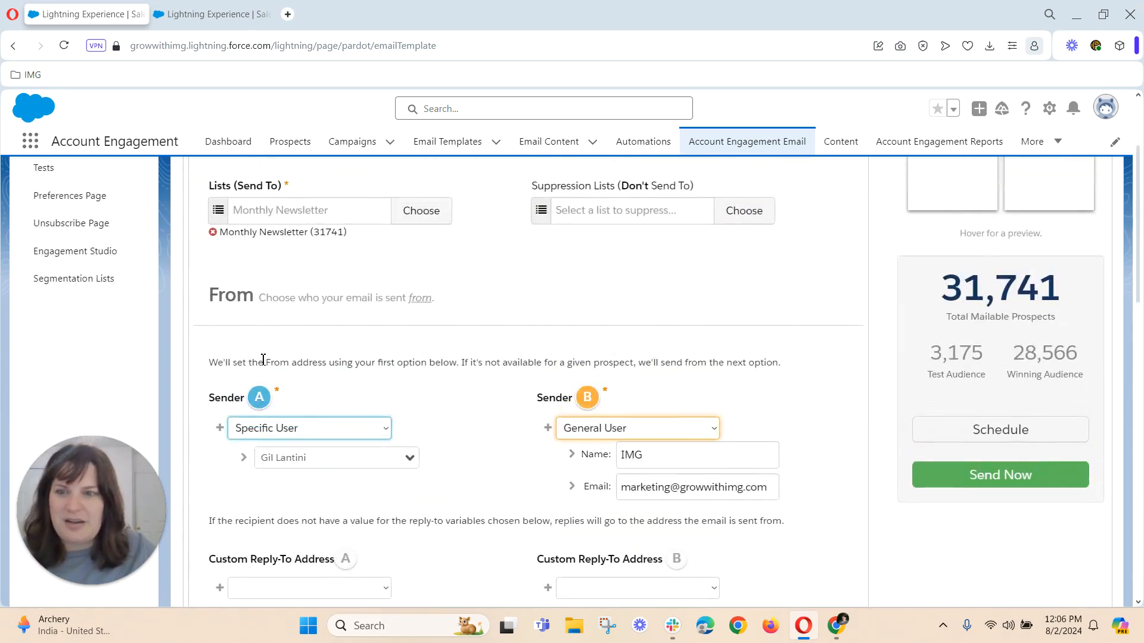
scroll(250, 358, up, 3)
click(213, 381)
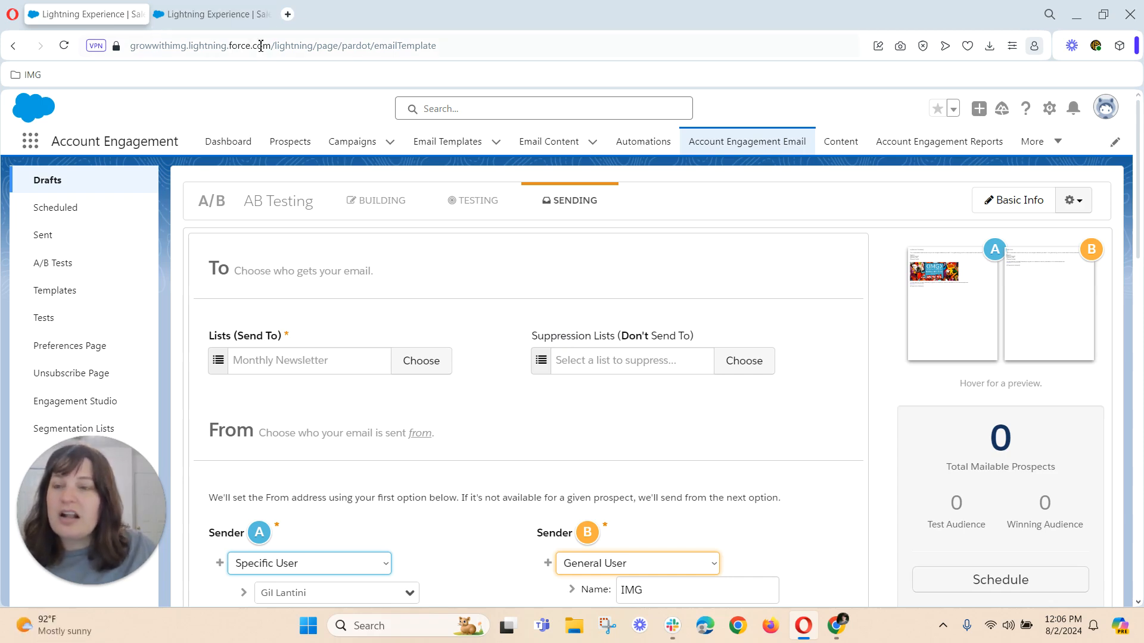
Switch to the already open report page and examine the PBN Fastest Growing A/B test's results and opens chart.
click(248, 21)
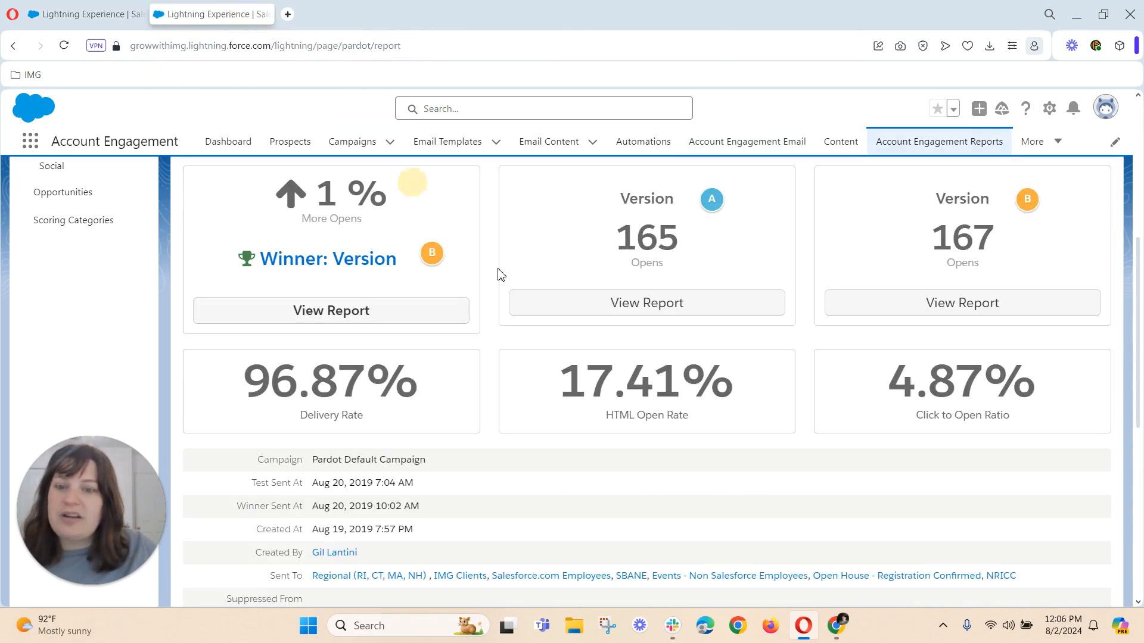
scroll(598, 401, up, 6)
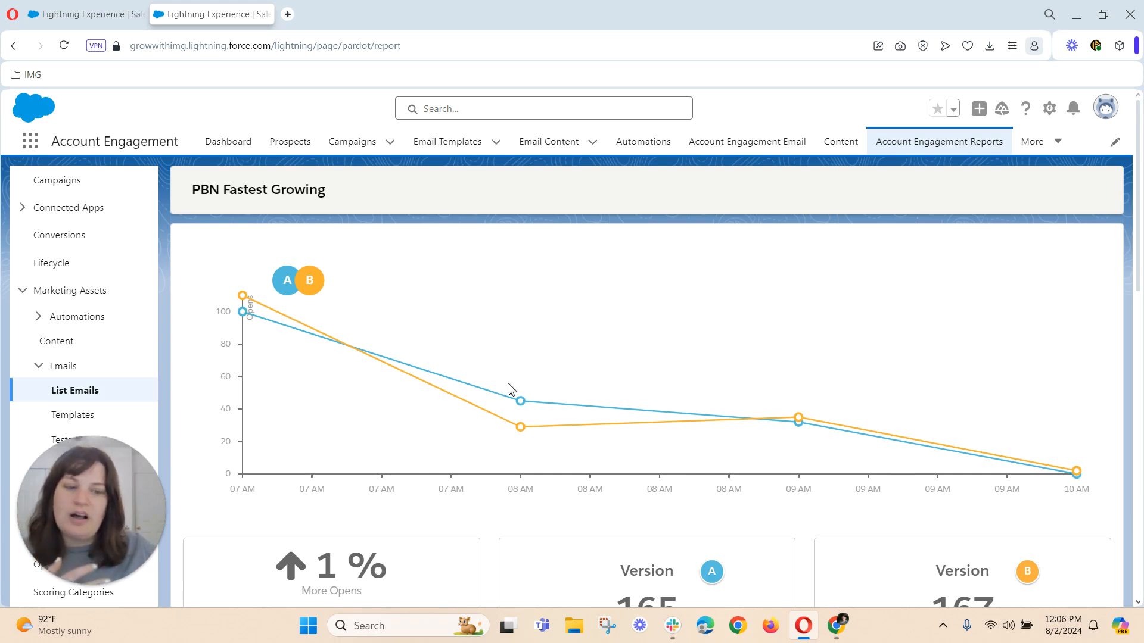
Open the winning version's report from the PBN Fastest Growing A/B test and review its delivery, open and click statistics.
scroll(688, 419, down, 5)
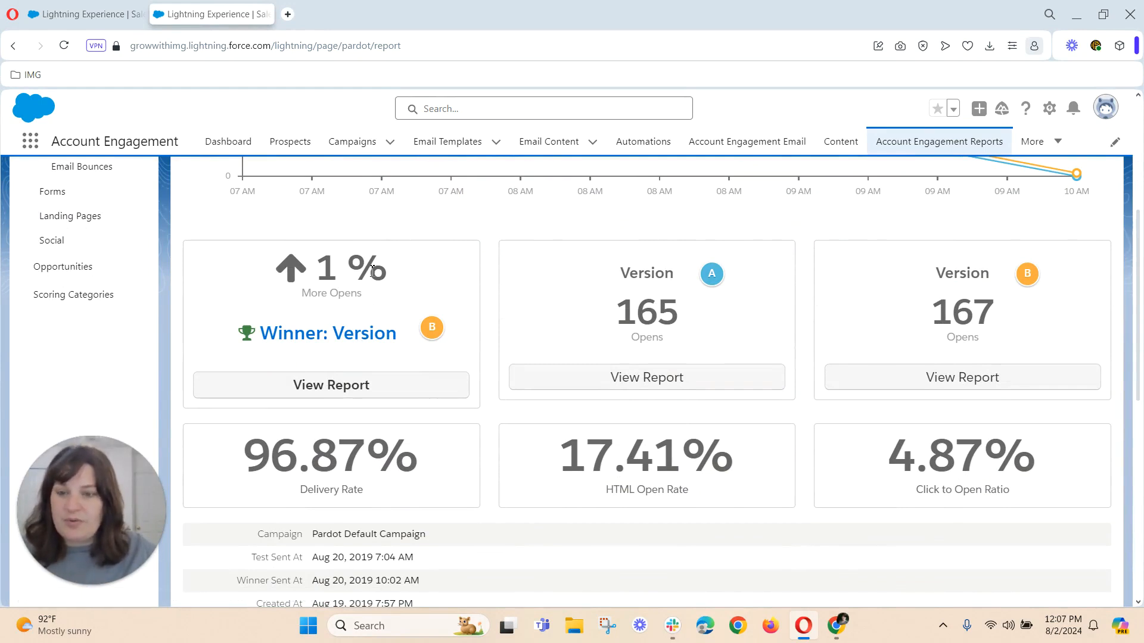
click(359, 384)
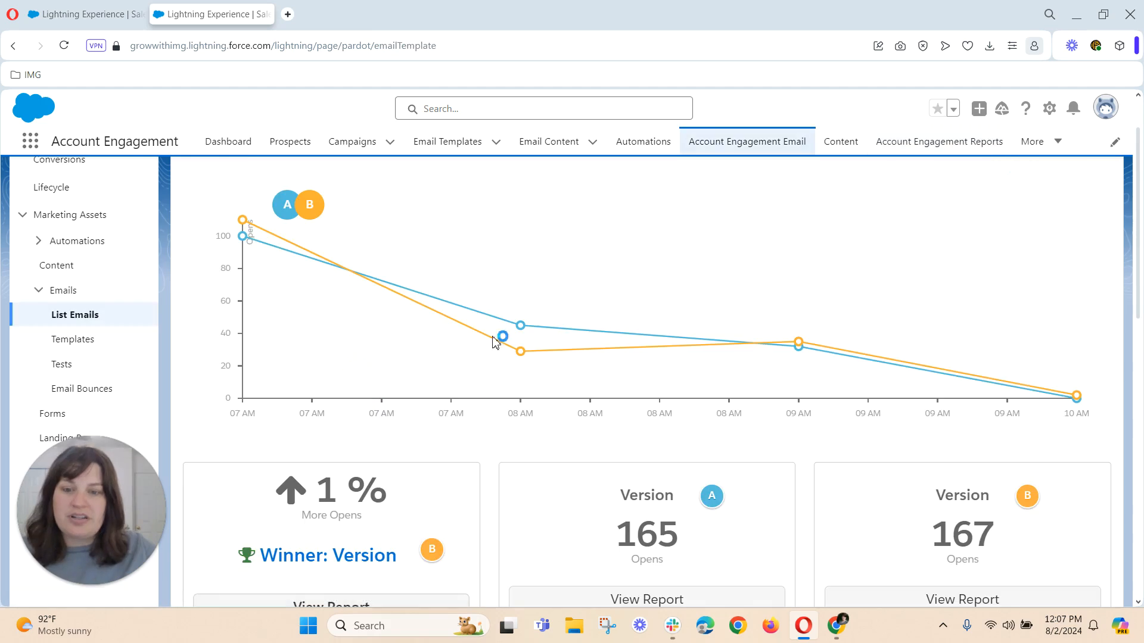
scroll(498, 336, down, 10)
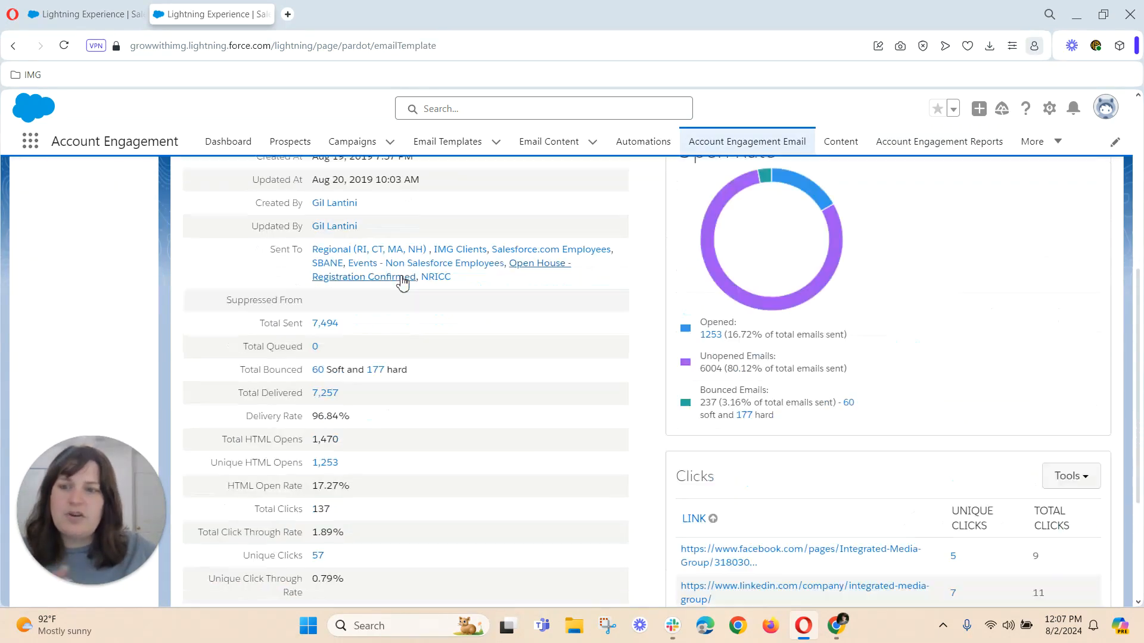
scroll(653, 348, down, 3)
scroll(649, 352, up, 10)
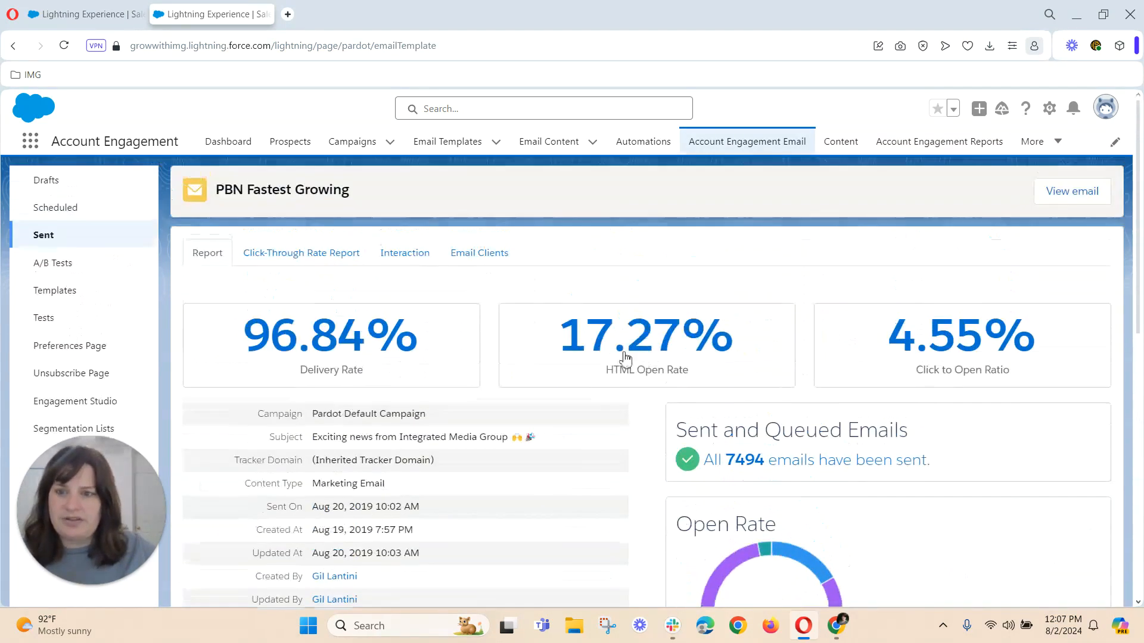
Return to the PBN Fastest Growing A/B test report and review its overall send statistics and version comparison.
click(13, 45)
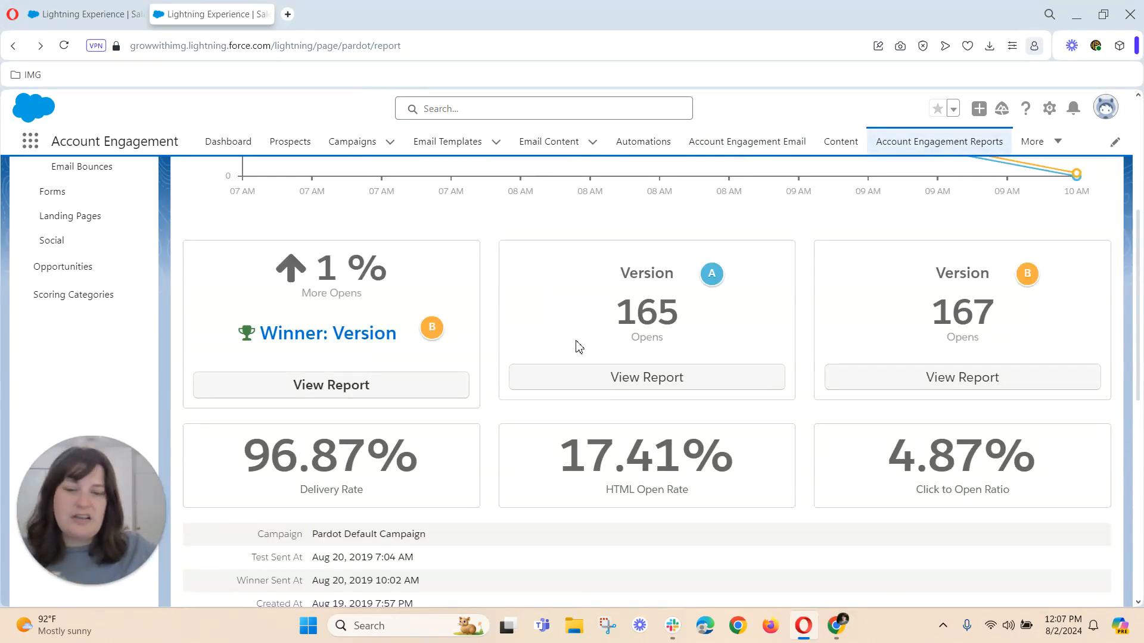
scroll(578, 347, down, 8)
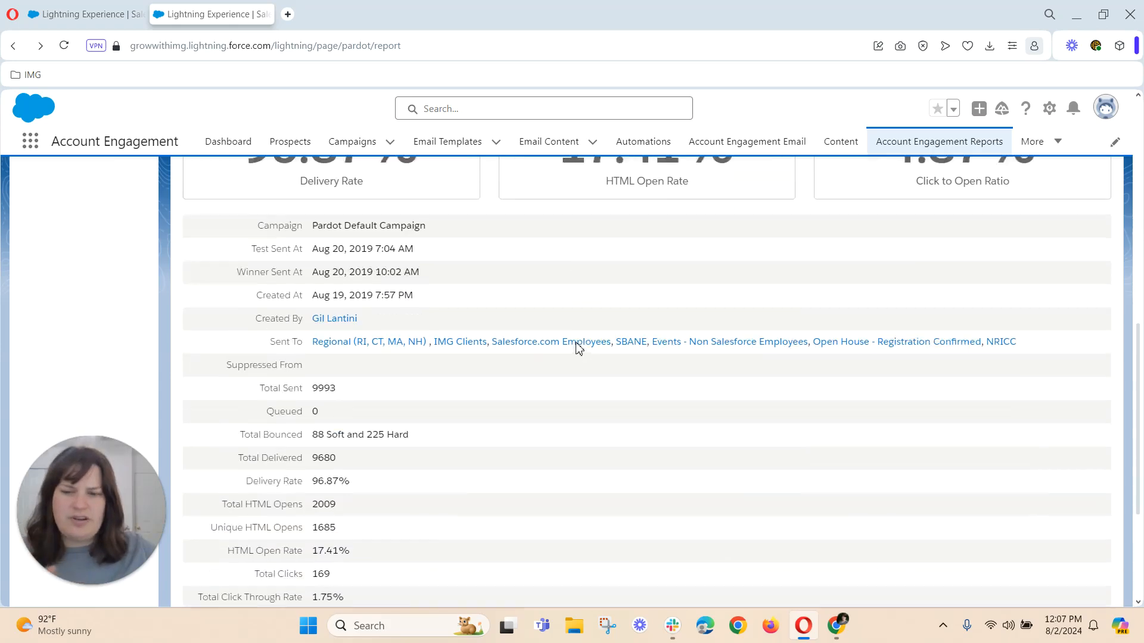
scroll(577, 348, down, 1)
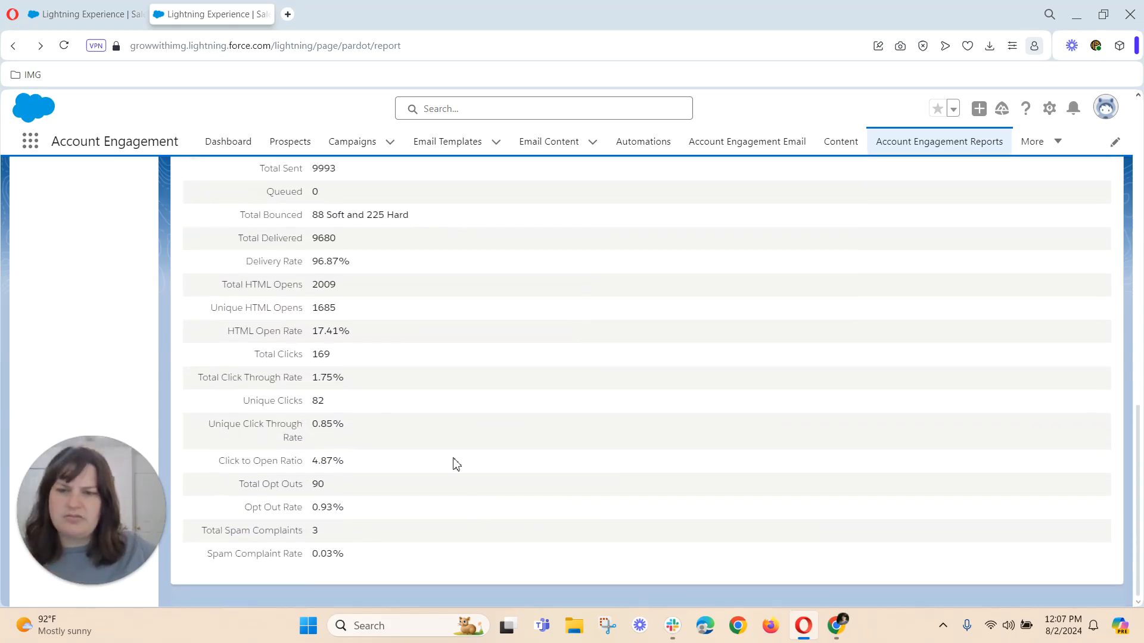
scroll(414, 387, up, 7)
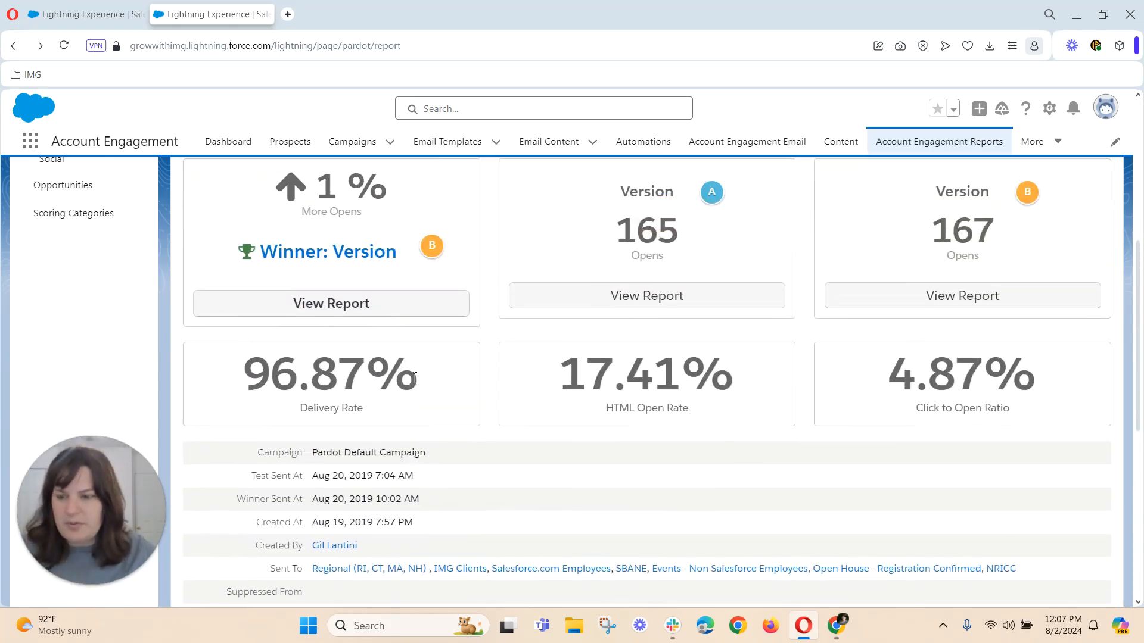
scroll(465, 301, up, 2)
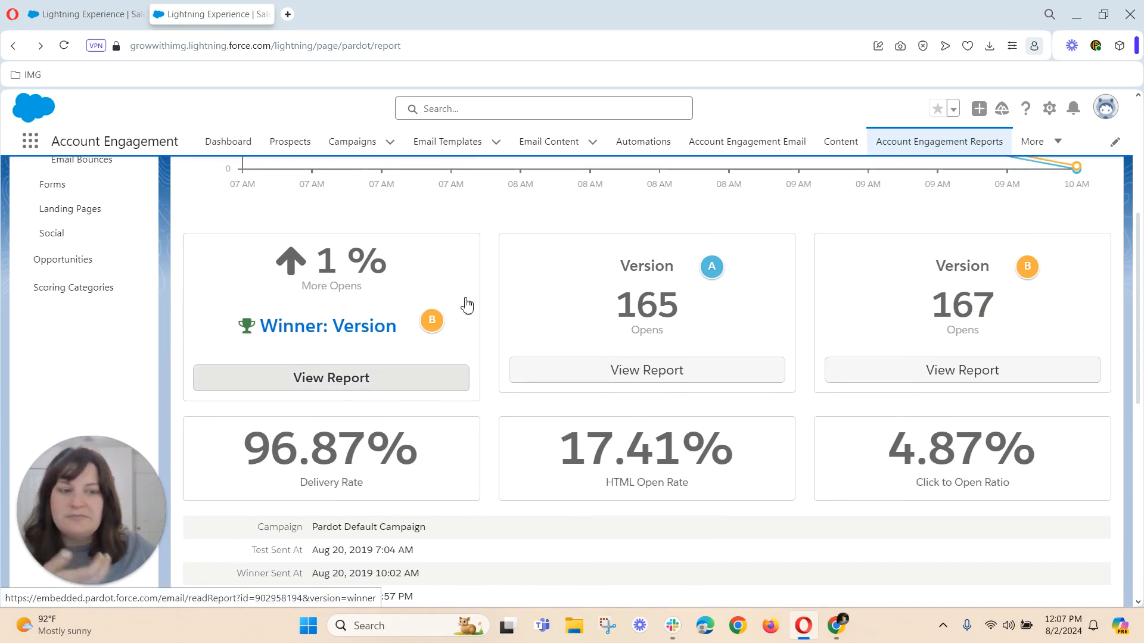